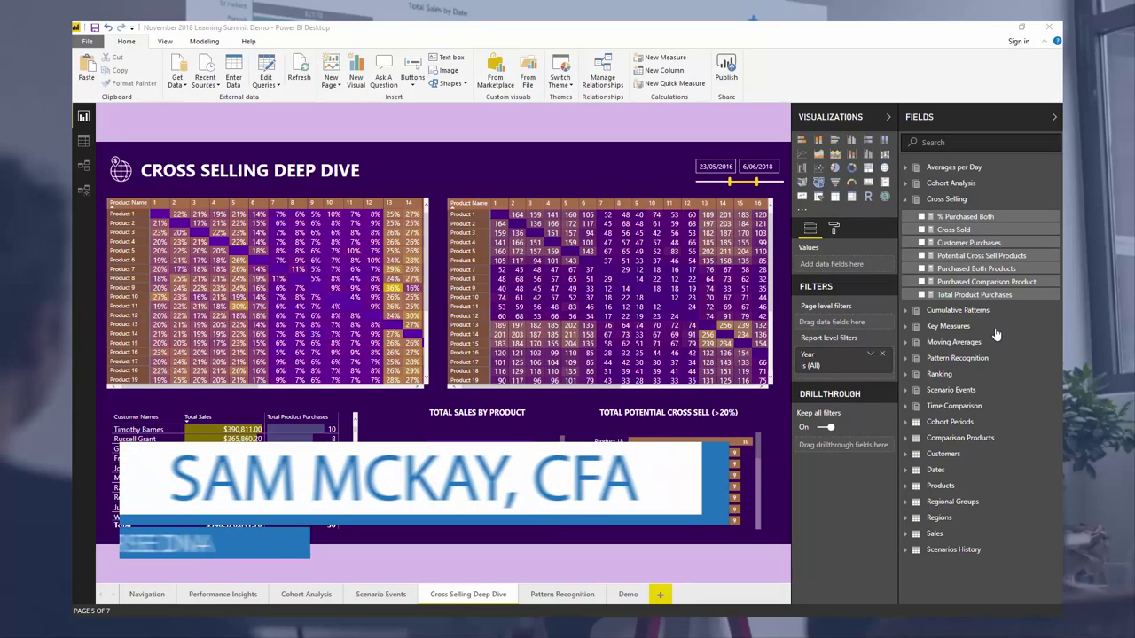
Collapse the Visualizations pane and narrow the Cross Selling Deep Dive date range to start on 17/03/2017.
left_click(891, 117)
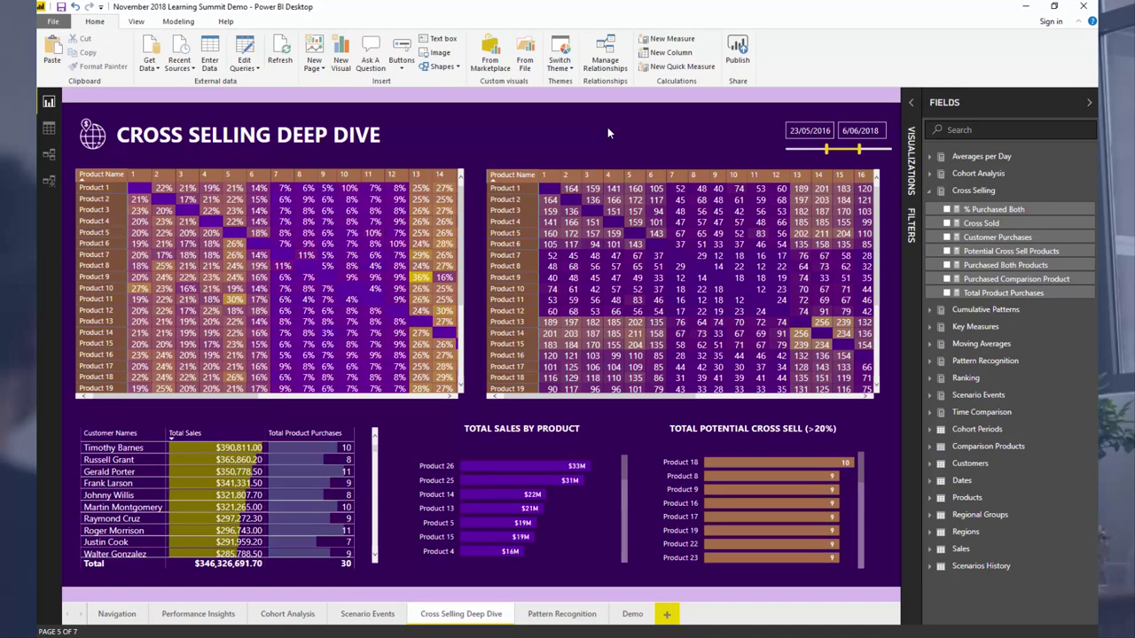
left_click(617, 168)
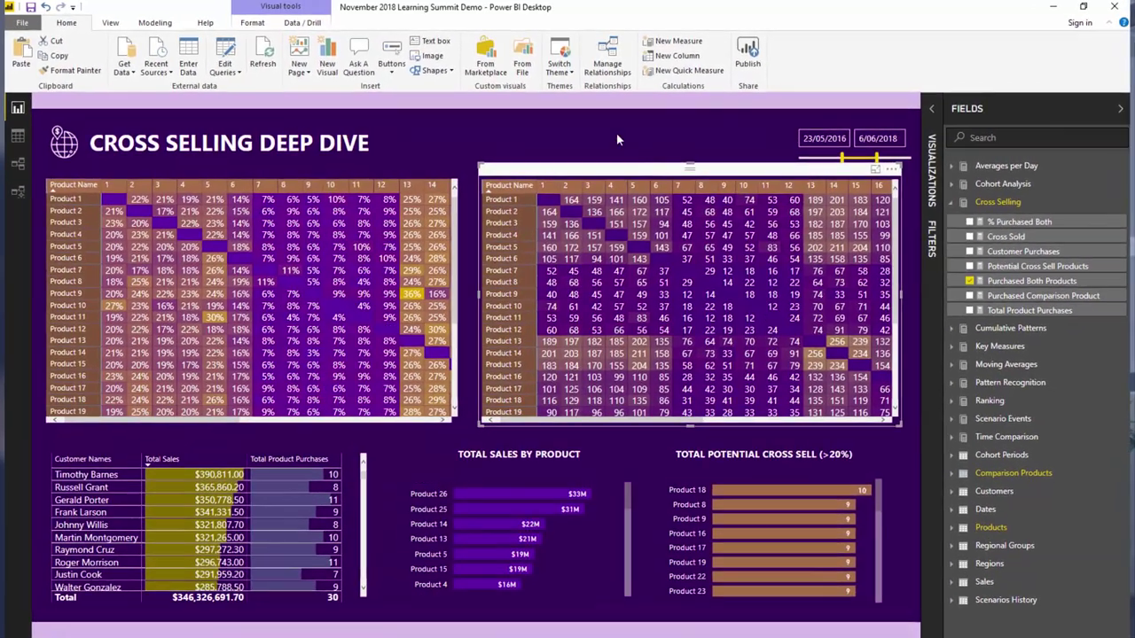
left_click(583, 151)
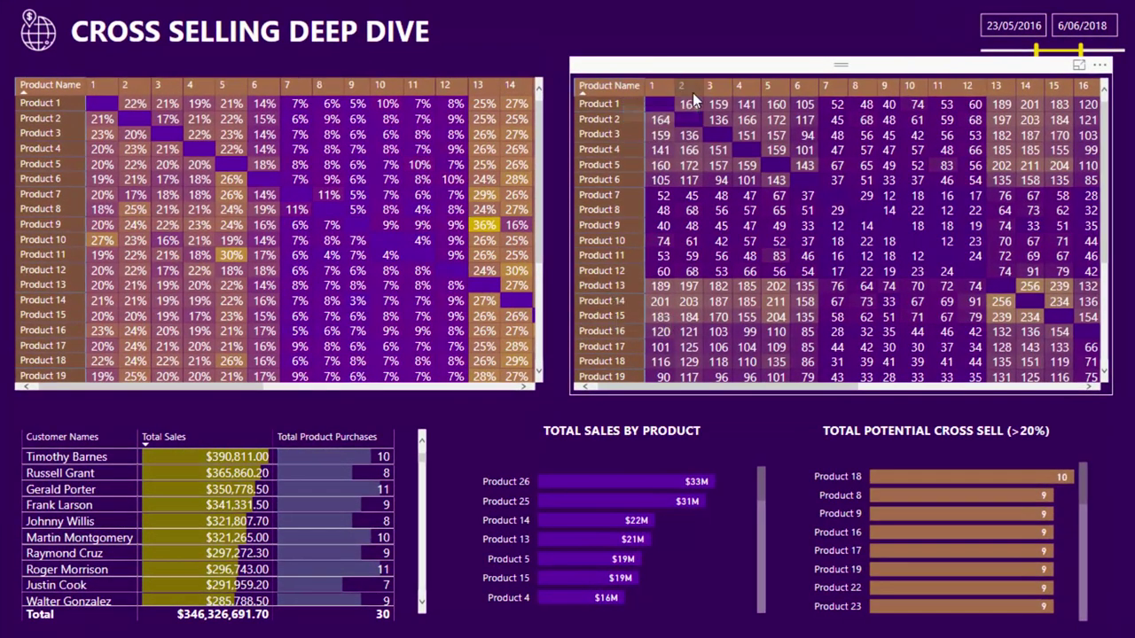
left_click_drag(1035, 49, 1055, 51)
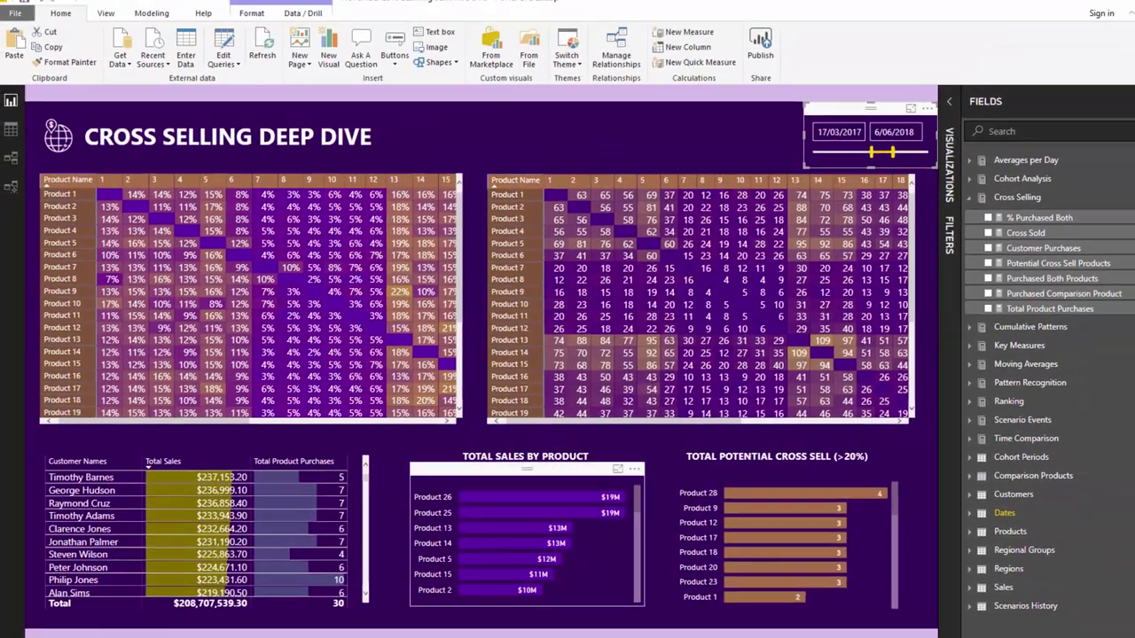
Go to the page with the full 30-product matrix and set its date range to start on 6/07/2016.
key("ctrl+Page_Down")
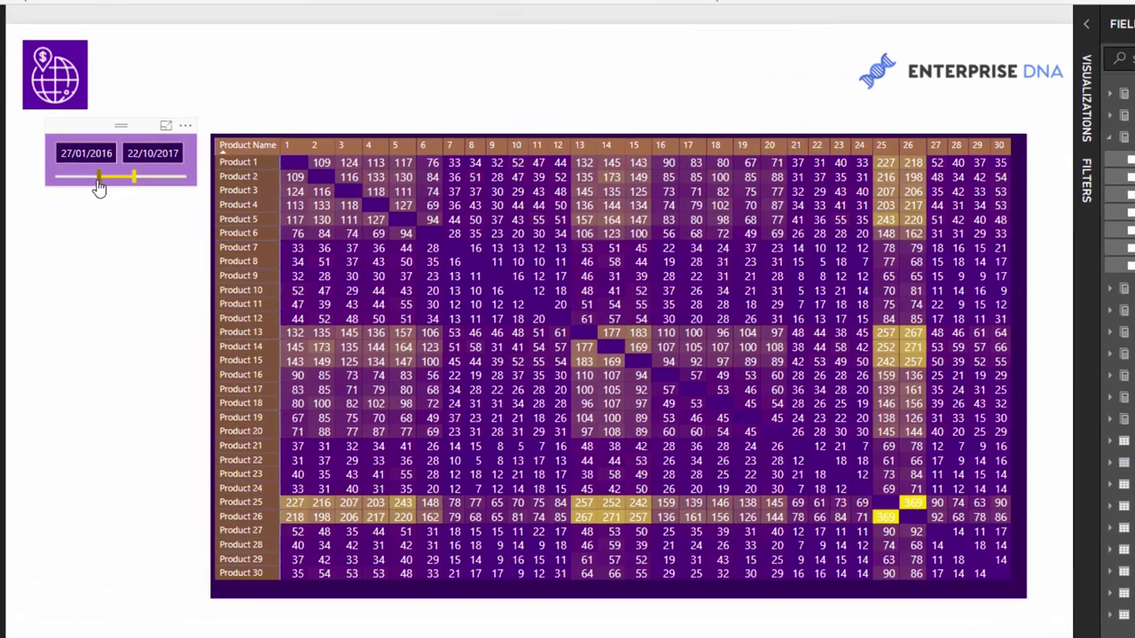
left_click_drag(100, 177, 106, 178)
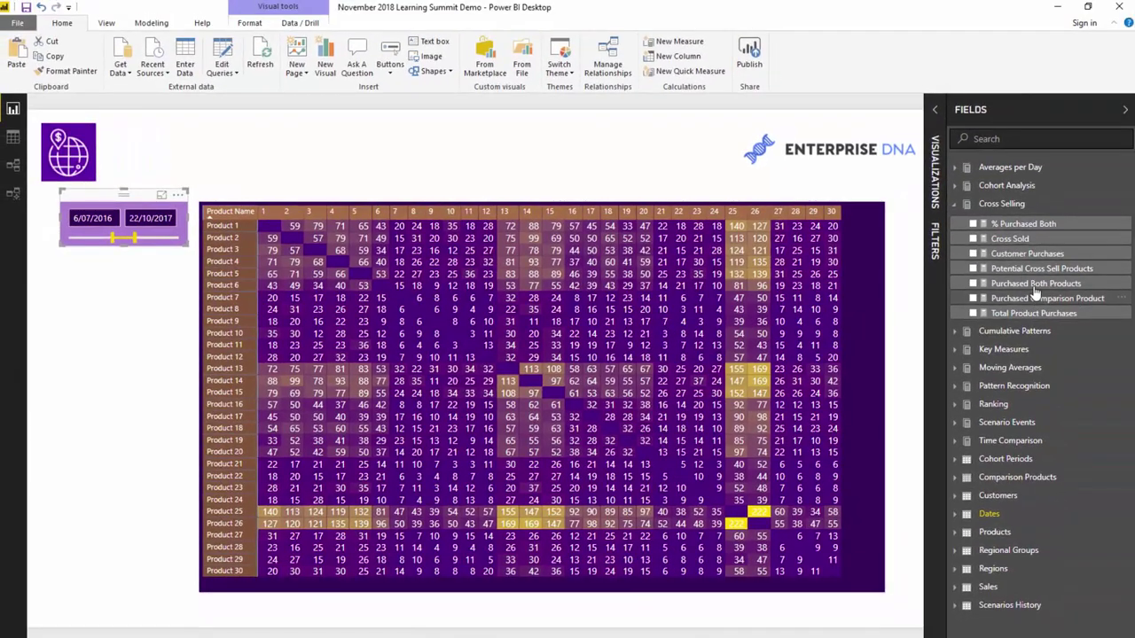
Select the full product matrix and show the formula of the Purchased Both Products measure.
left_click(1017, 284)
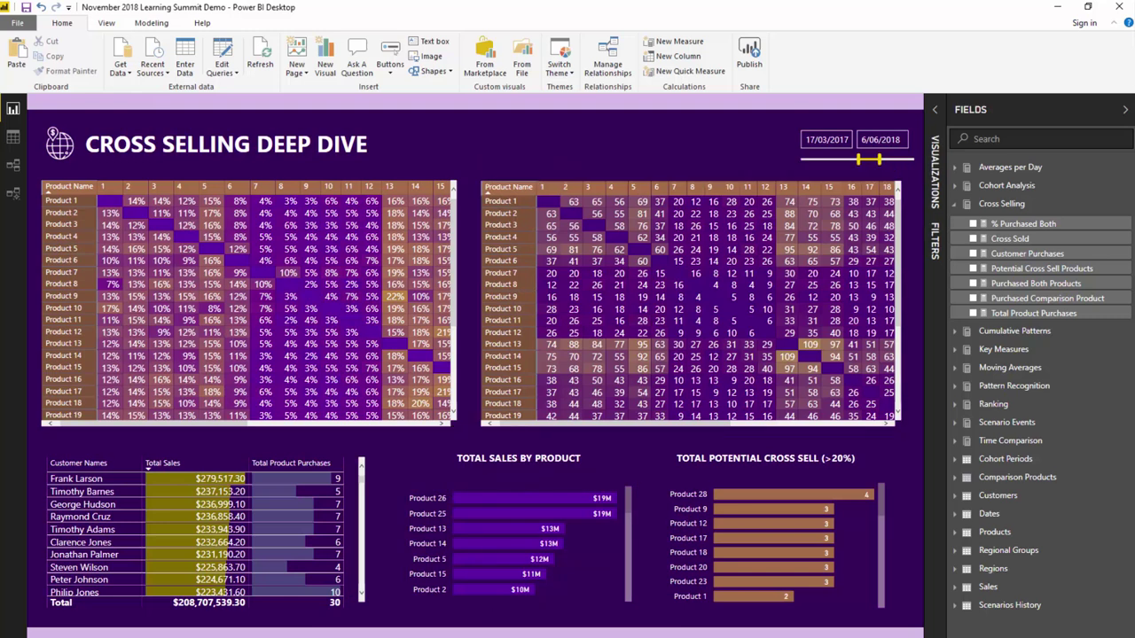
key("ctrl+Page_Down")
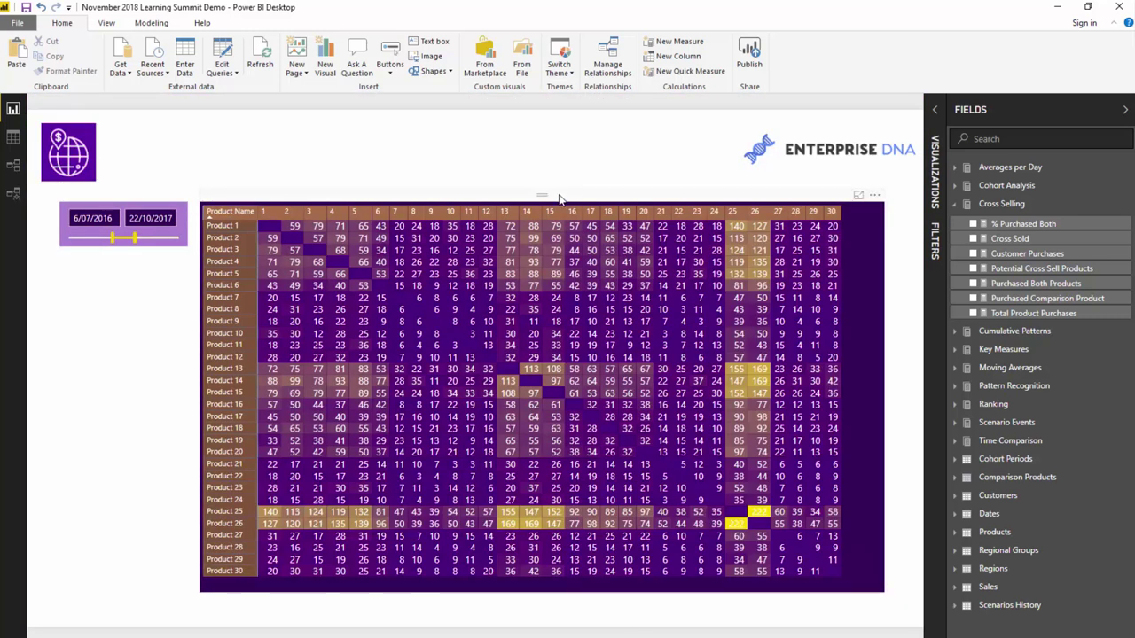
left_click(559, 197)
left_click(1036, 284)
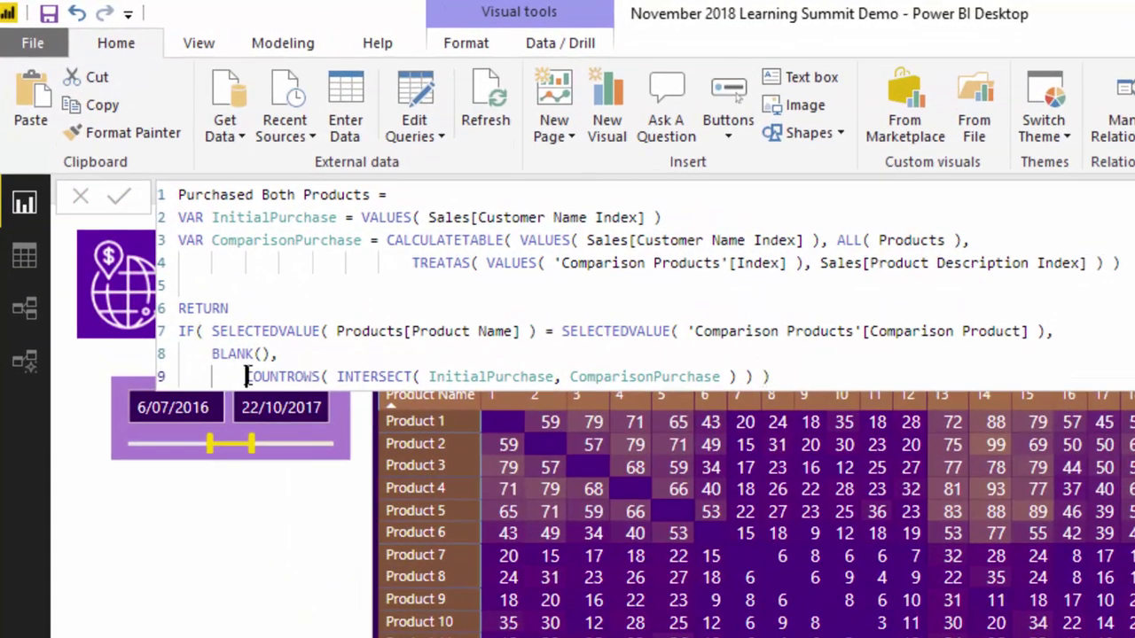
Examine the COUNTROWS and INTERSECT expression, its two purchase variables, and the InitialPurchase definition in the Purchased Both Products formula.
left_click_drag(143, 216, 339, 210)
left_click_drag(581, 359, 758, 377)
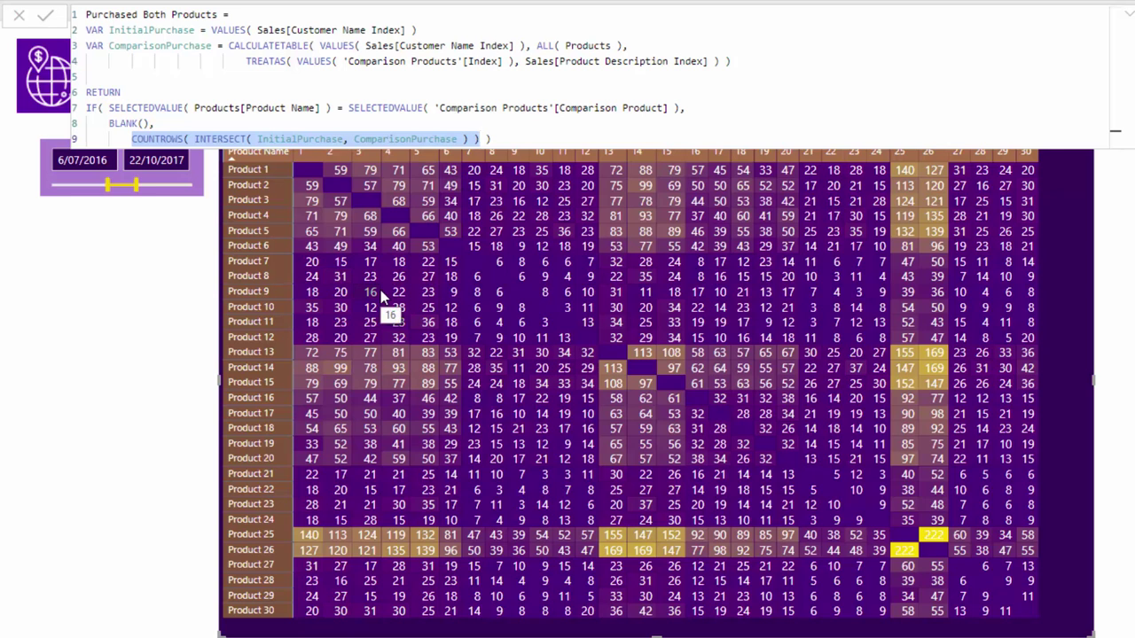
left_click(196, 140)
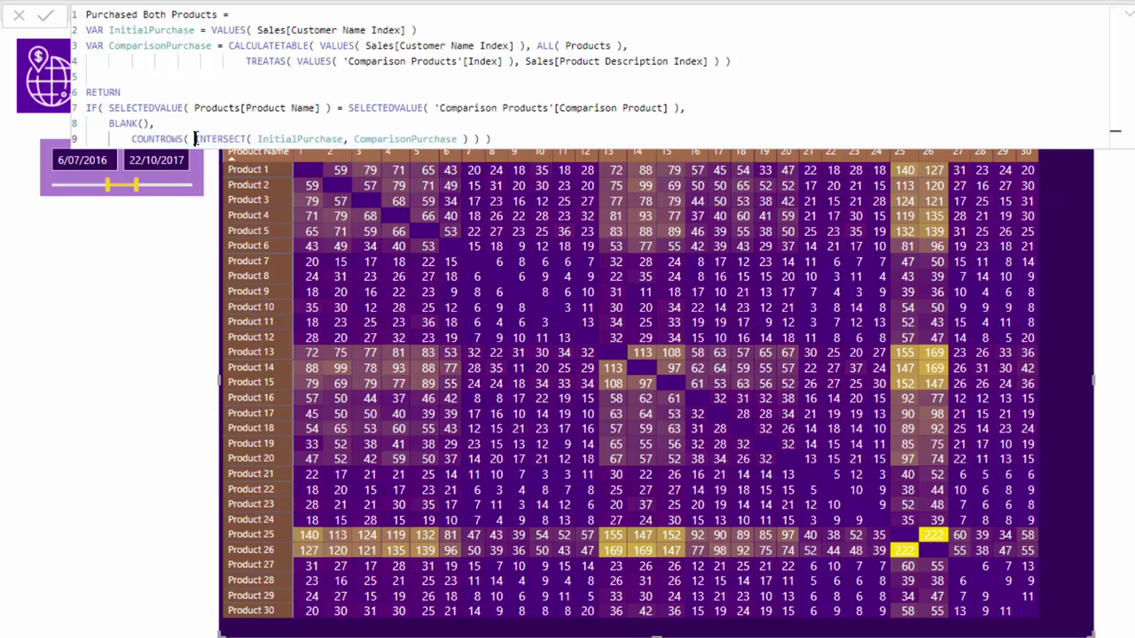
left_click_drag(196, 139, 247, 139)
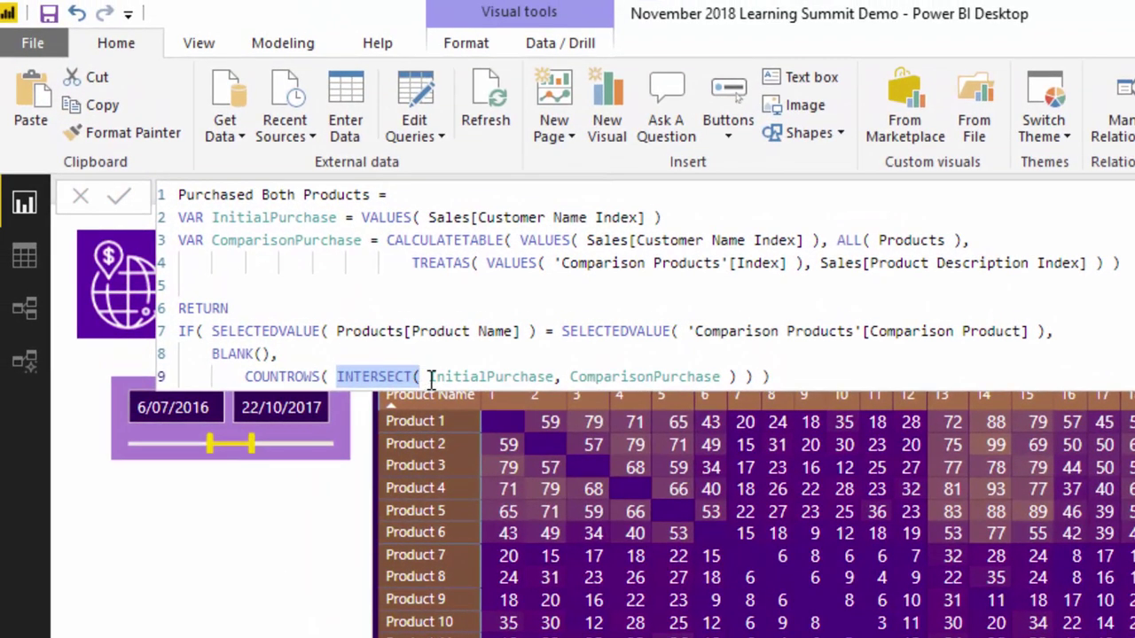
left_click_drag(430, 379, 553, 377)
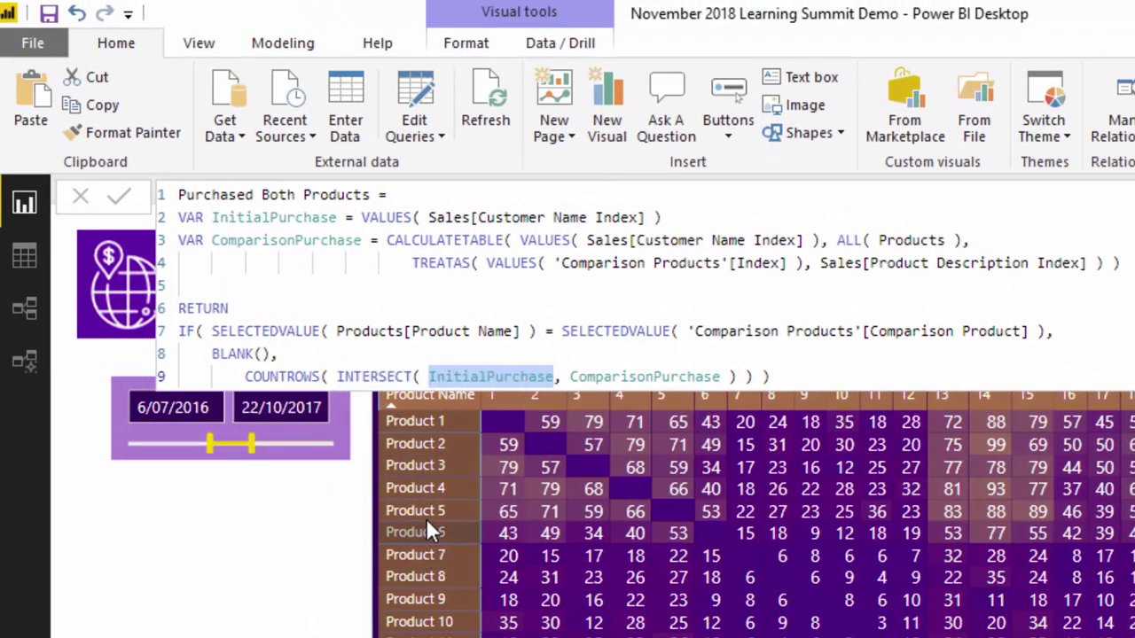
left_click(571, 377)
left_click_drag(601, 370, 715, 371)
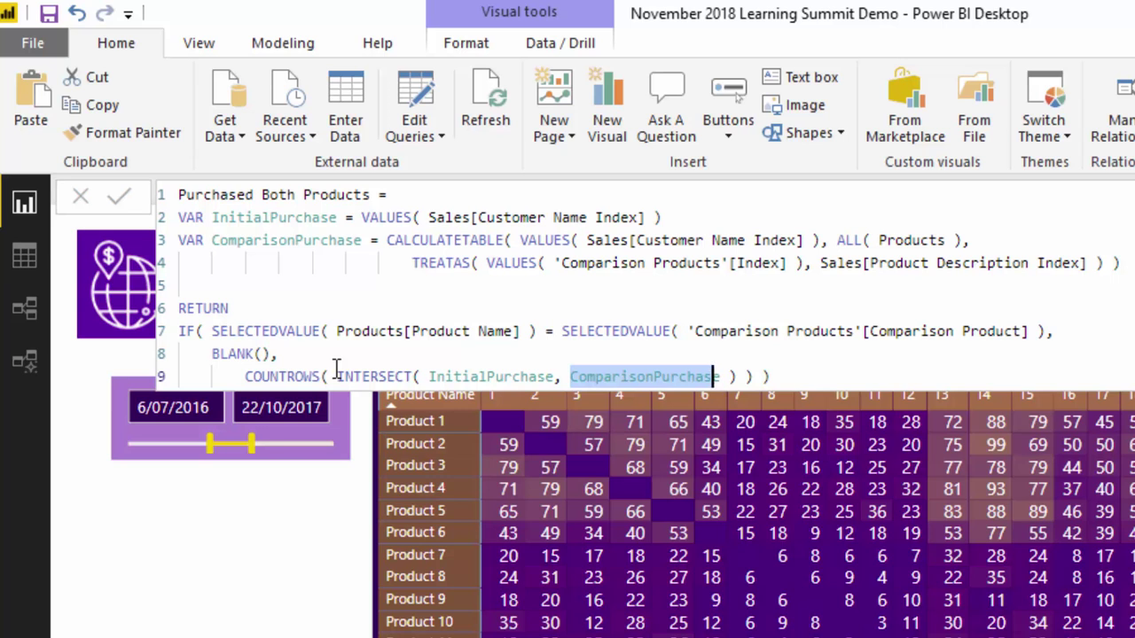
left_click(431, 377)
left_click_drag(431, 377, 732, 377)
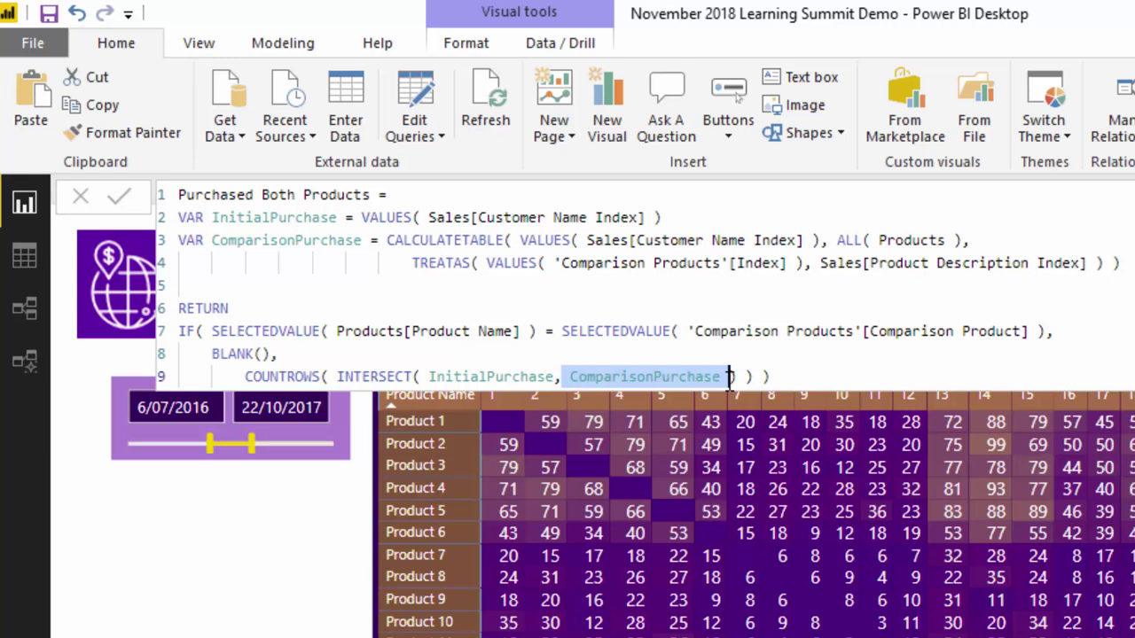
left_click_drag(454, 377, 662, 376)
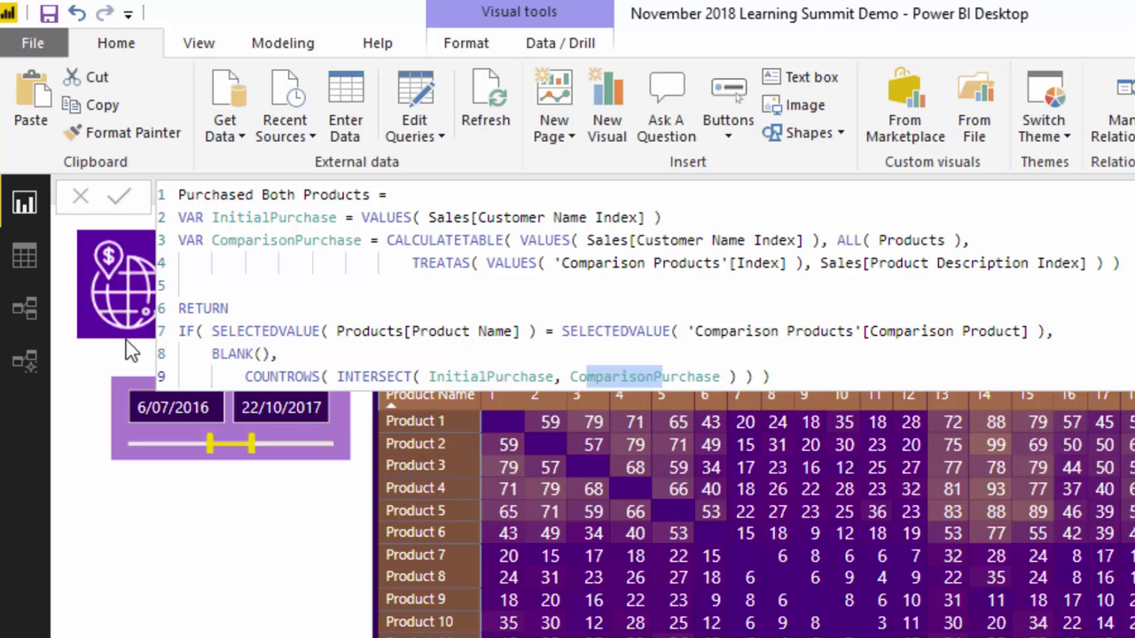
left_click_drag(244, 376, 330, 376)
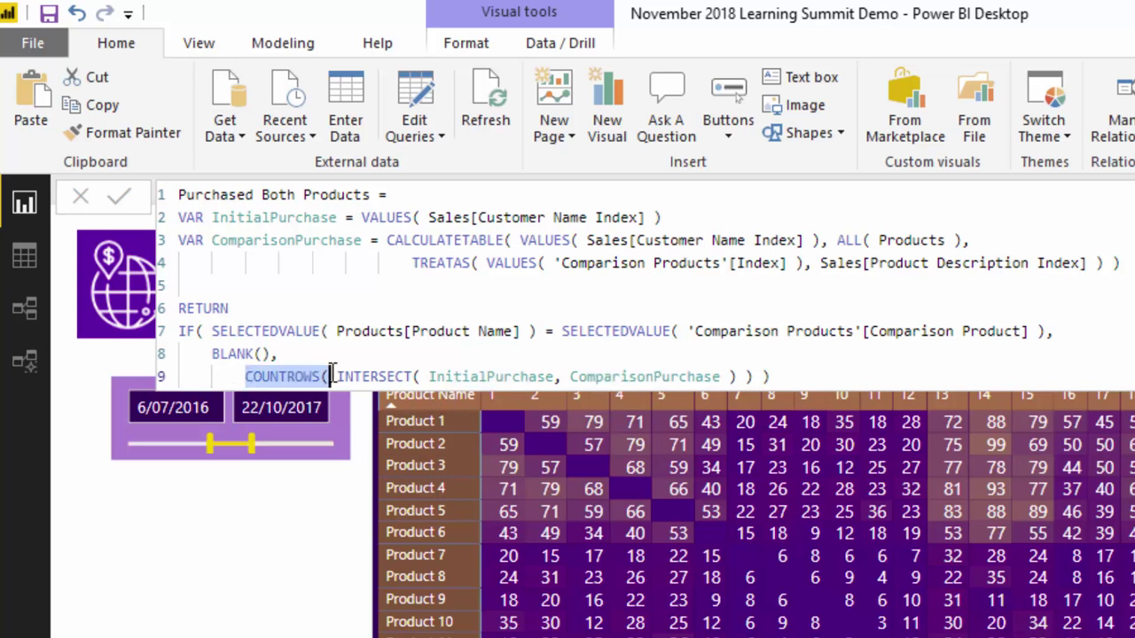
left_click_drag(334, 376, 739, 368)
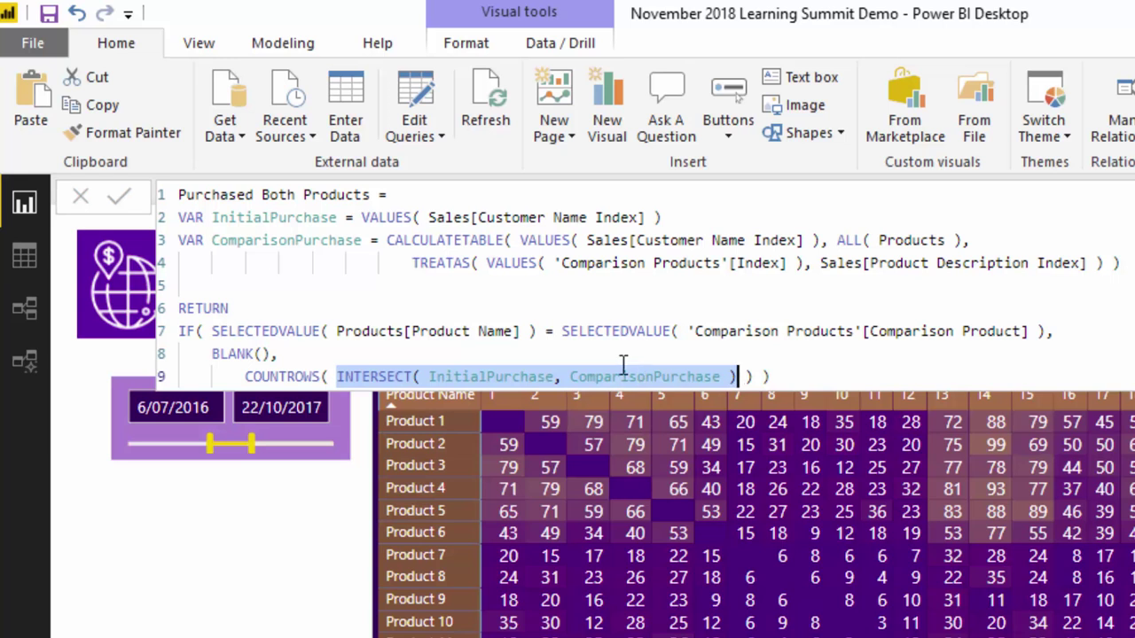
left_click(430, 374)
left_click_drag(429, 374, 722, 377)
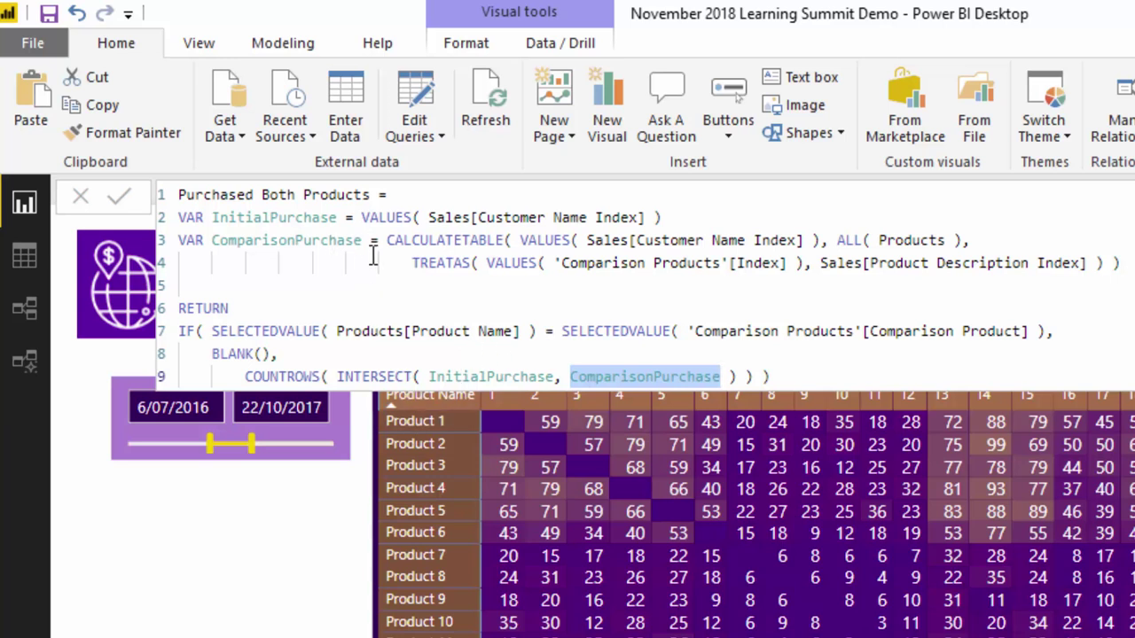
left_click_drag(361, 217, 689, 216)
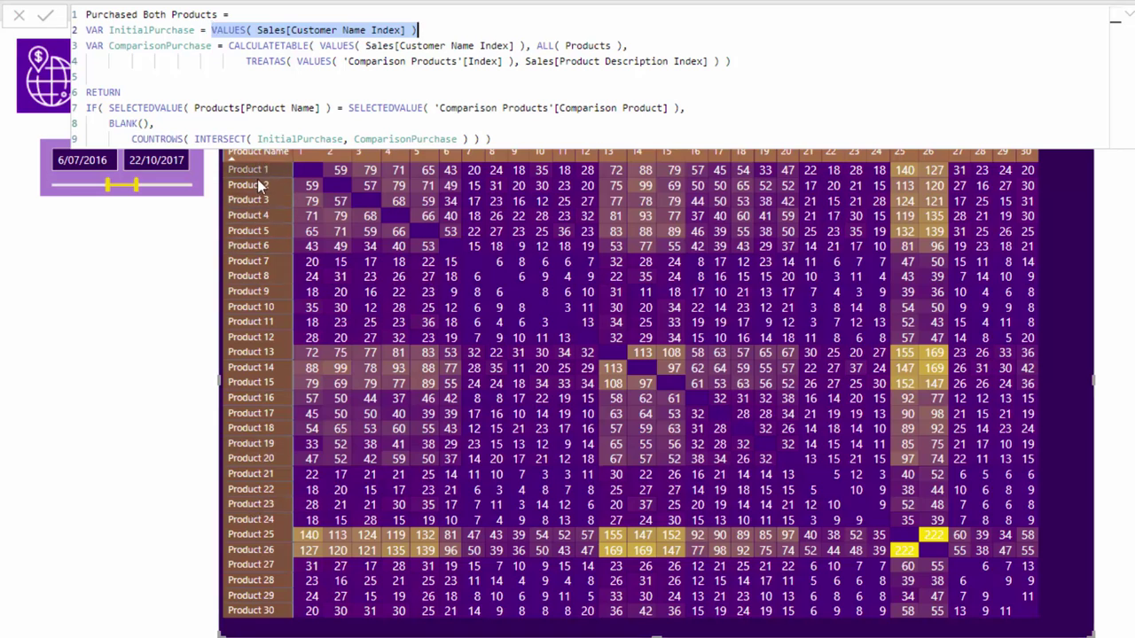
Inspect the relationship between the Products and Sales tables in the data model.
left_click(1082, 346)
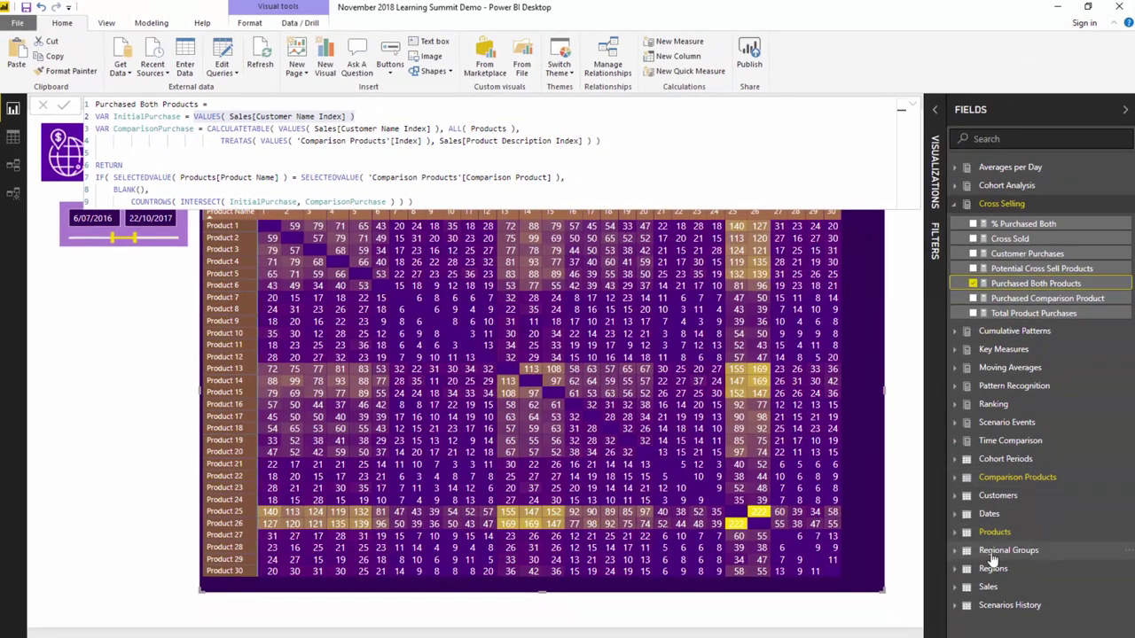
left_click(15, 169)
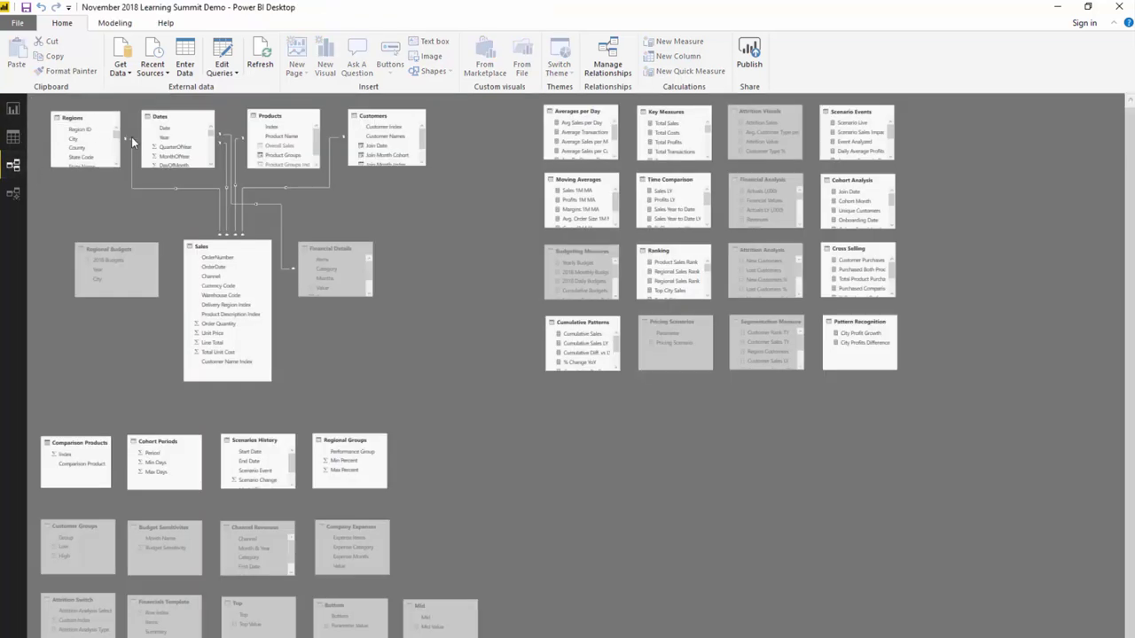
scroll(131, 137, "up", 3)
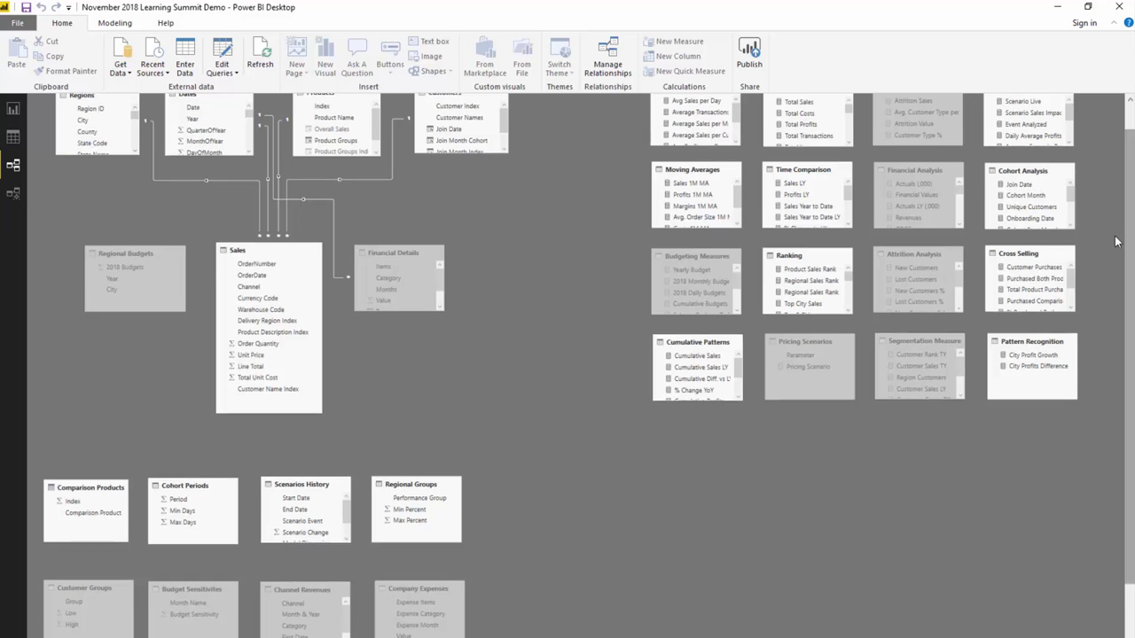
scroll(462, 159, "up", 1)
scroll(311, 142, "up", 1)
scroll(139, 150, "up", 1)
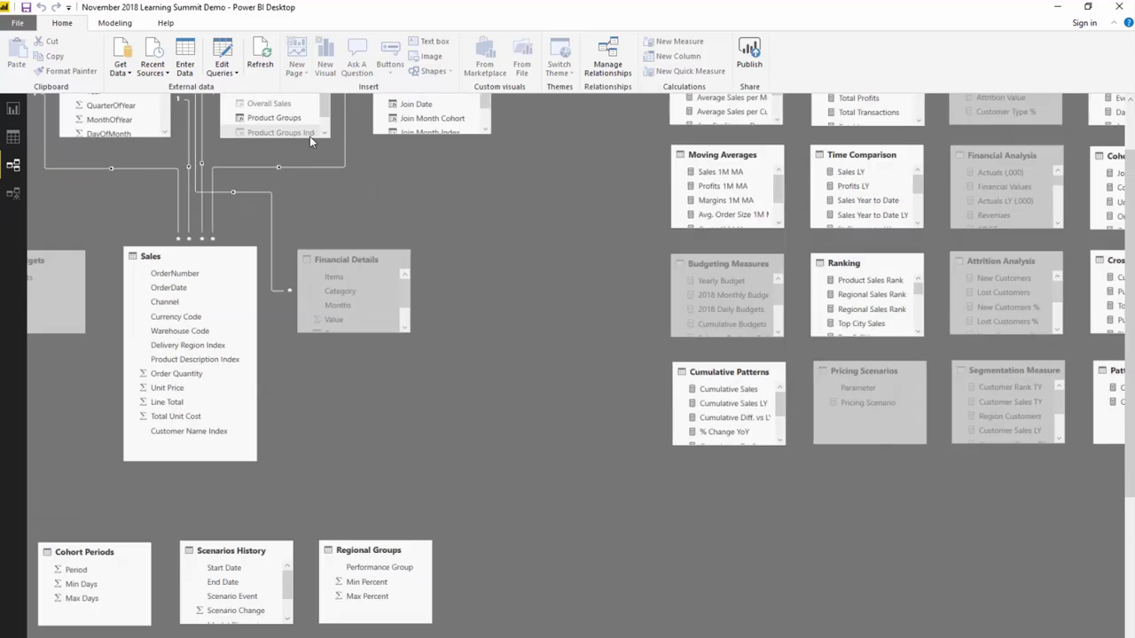
scroll(137, 146, "up", 1)
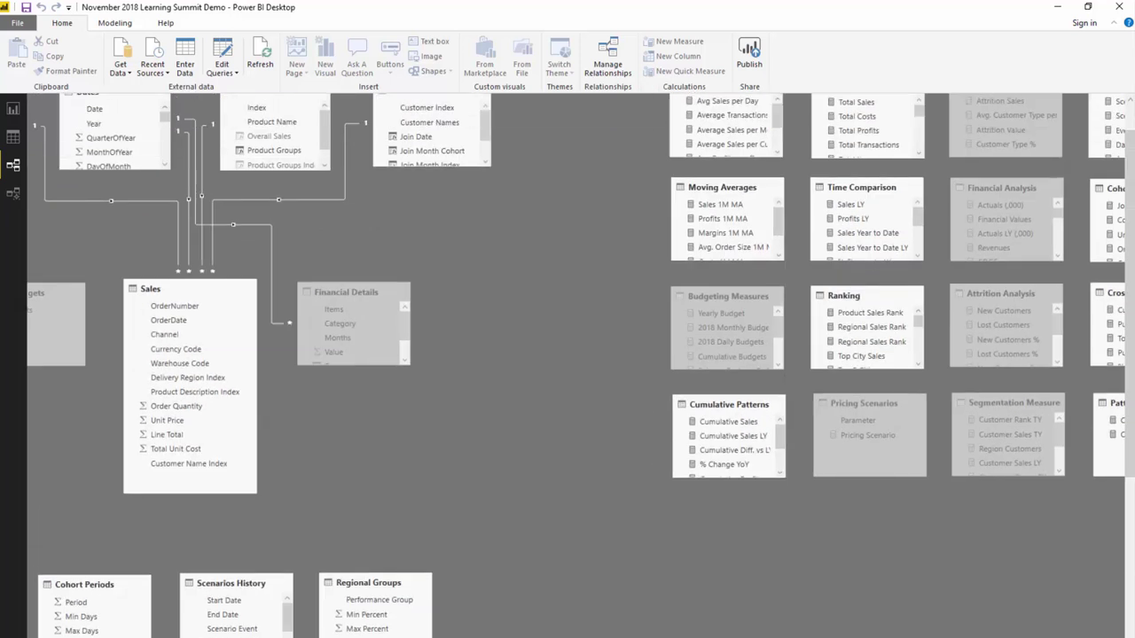
scroll(576, 406, "left", 4)
scroll(576, 405, "up", 1)
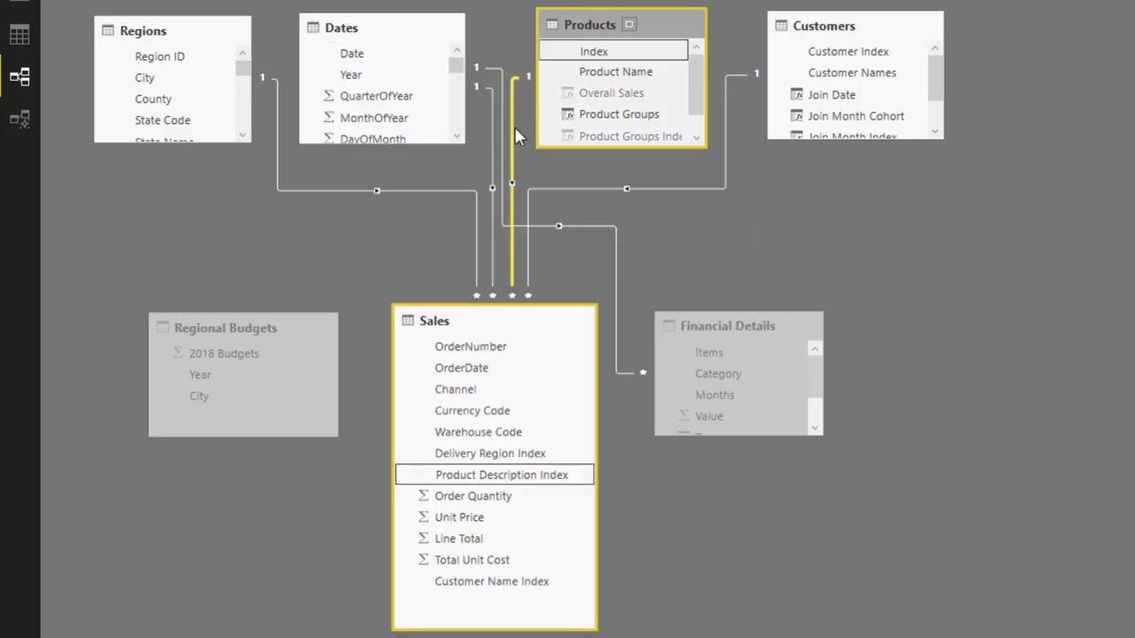
Return to the report and review the VALUES expression of InitialPurchase in the Purchased Both Products formula.
left_click(22, 2)
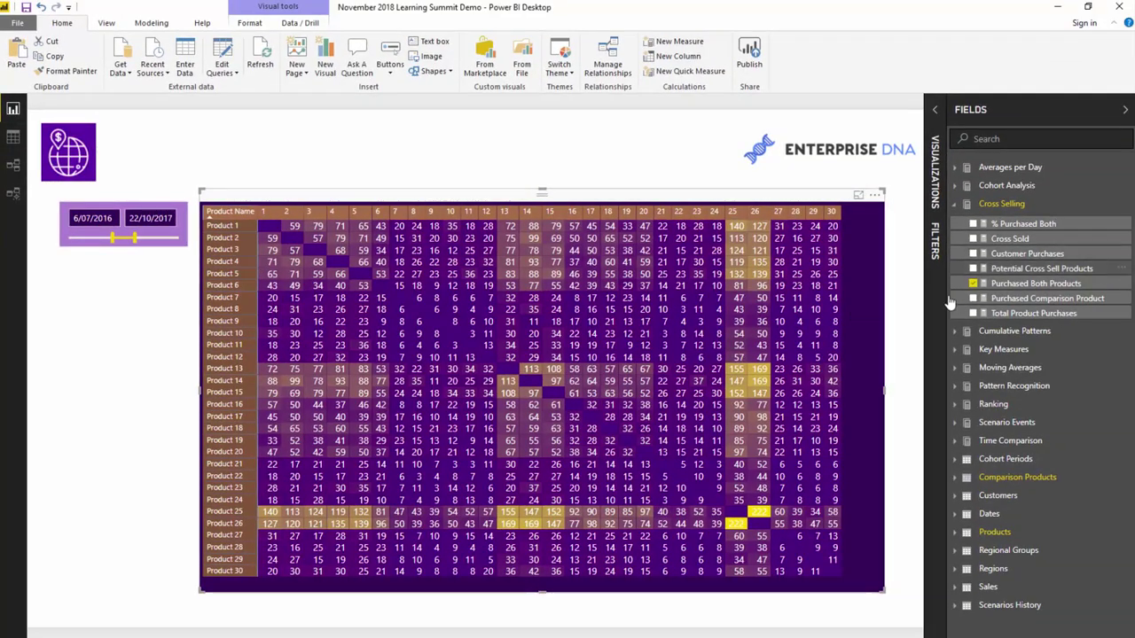
left_click(999, 284)
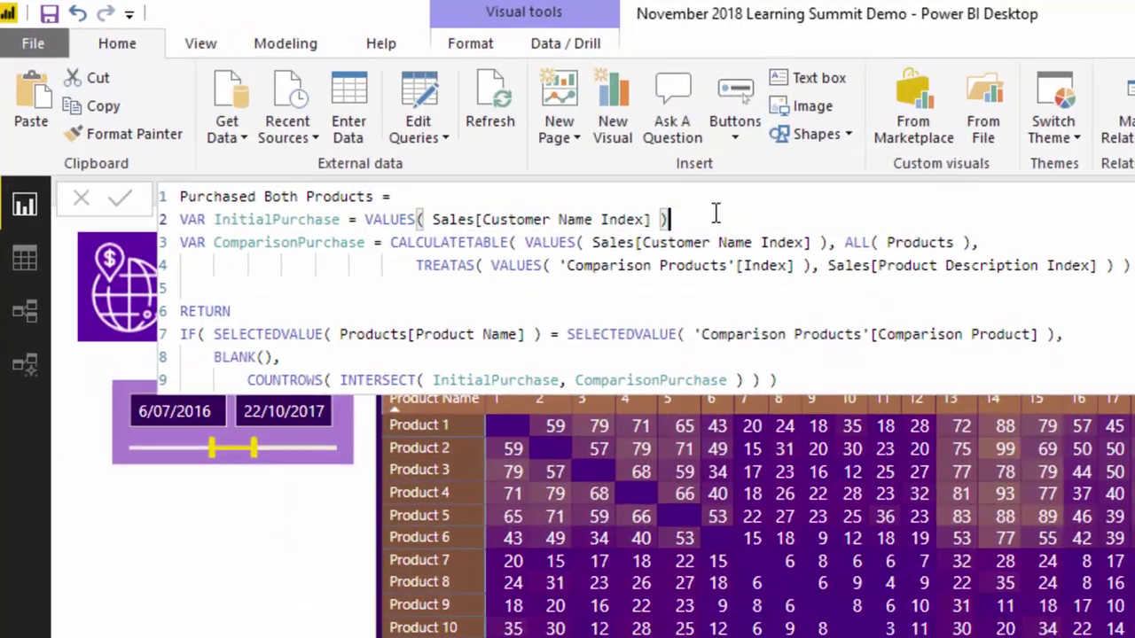
left_click_drag(700, 219, 361, 205)
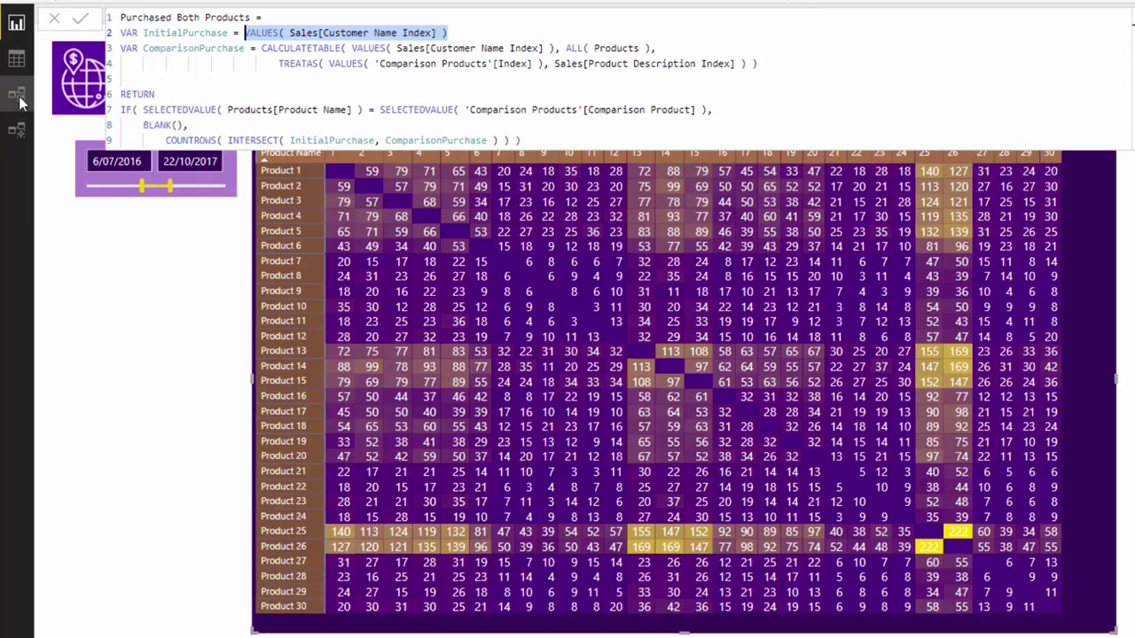
Inspect the Comparison Products table and its place relative to Sales and the lookup tables in the data model.
left_click(18, 97)
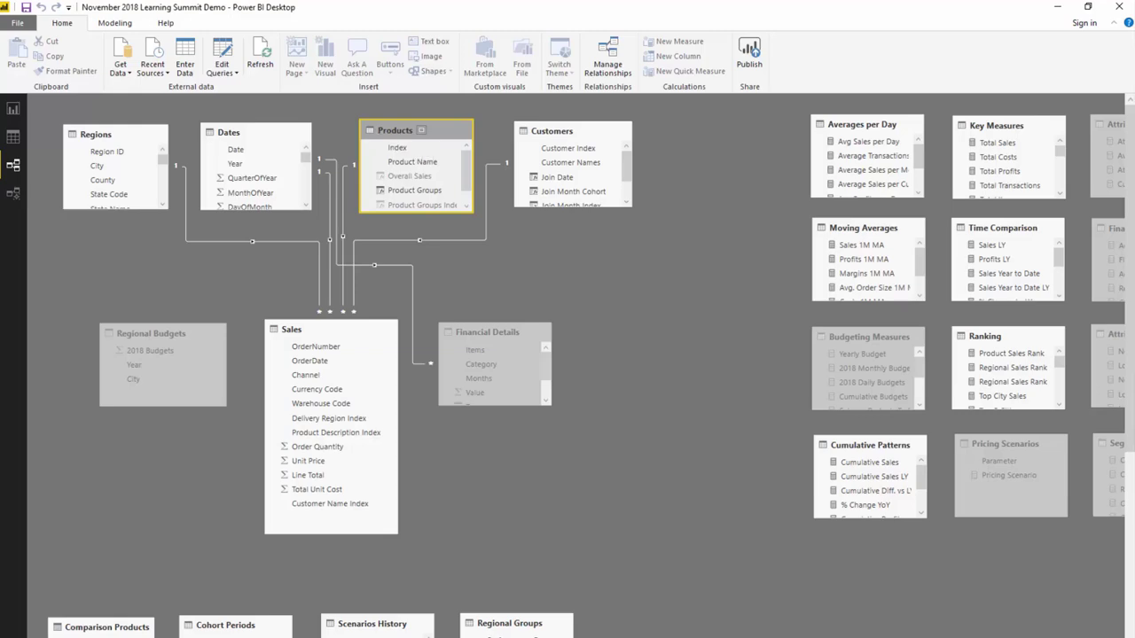
left_click(13, 110)
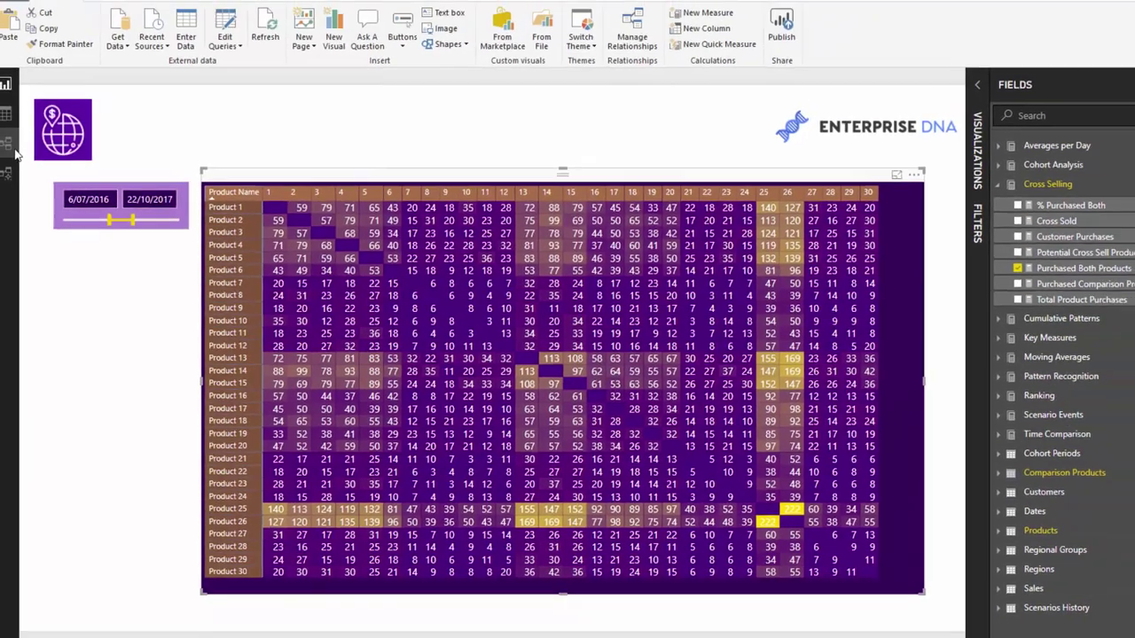
left_click(7, 144)
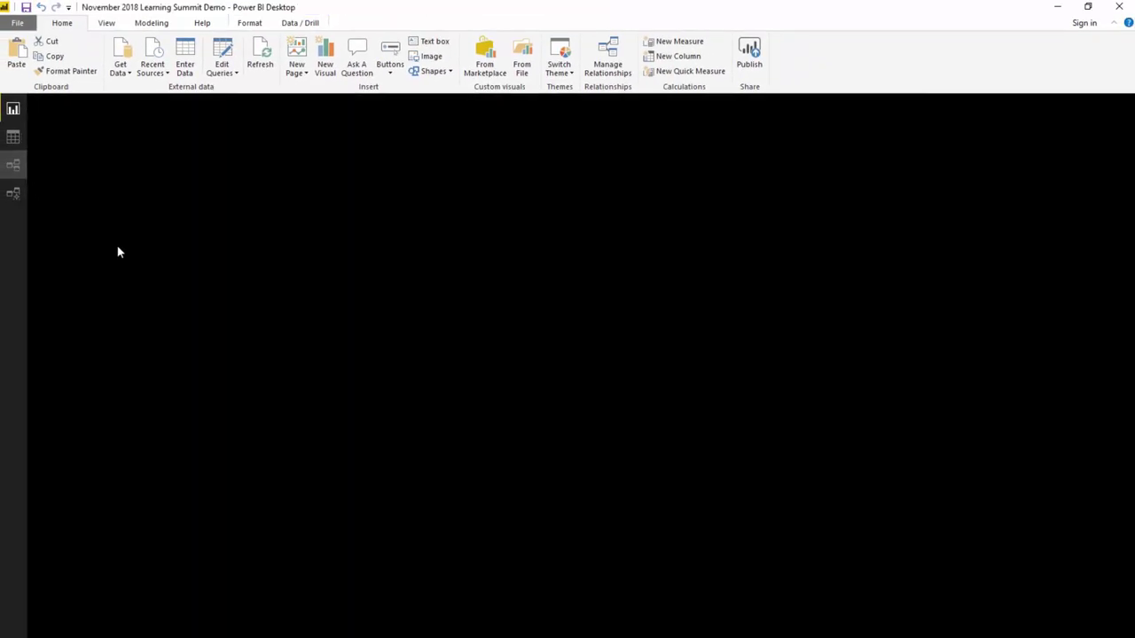
scroll(715, 488, "down", 5)
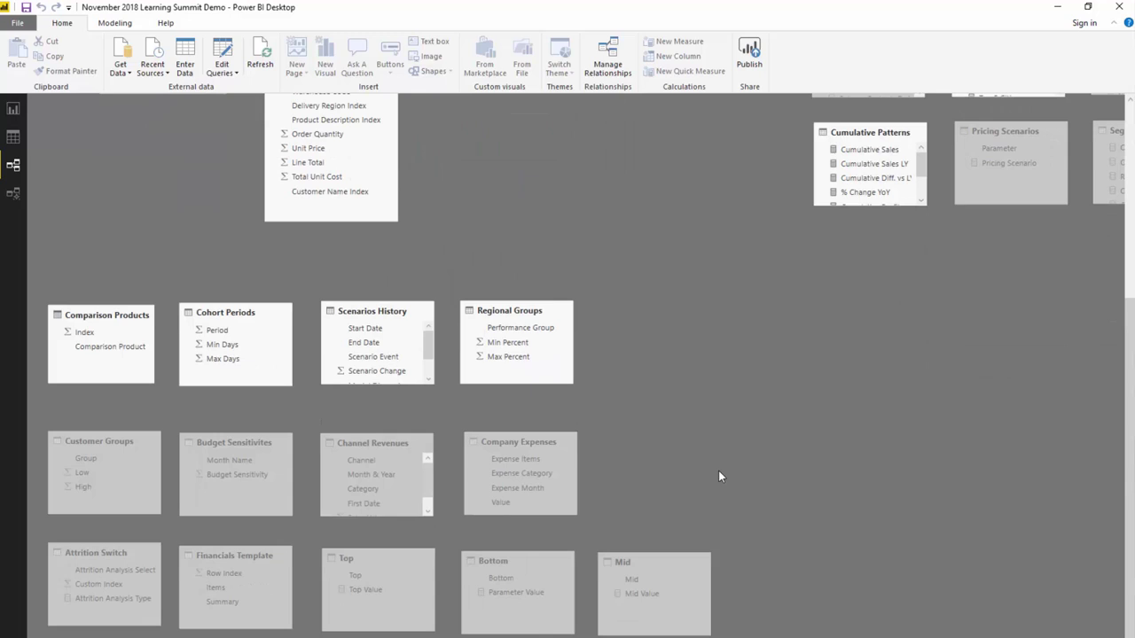
scroll(288, 422, "up", 1)
left_click(106, 345)
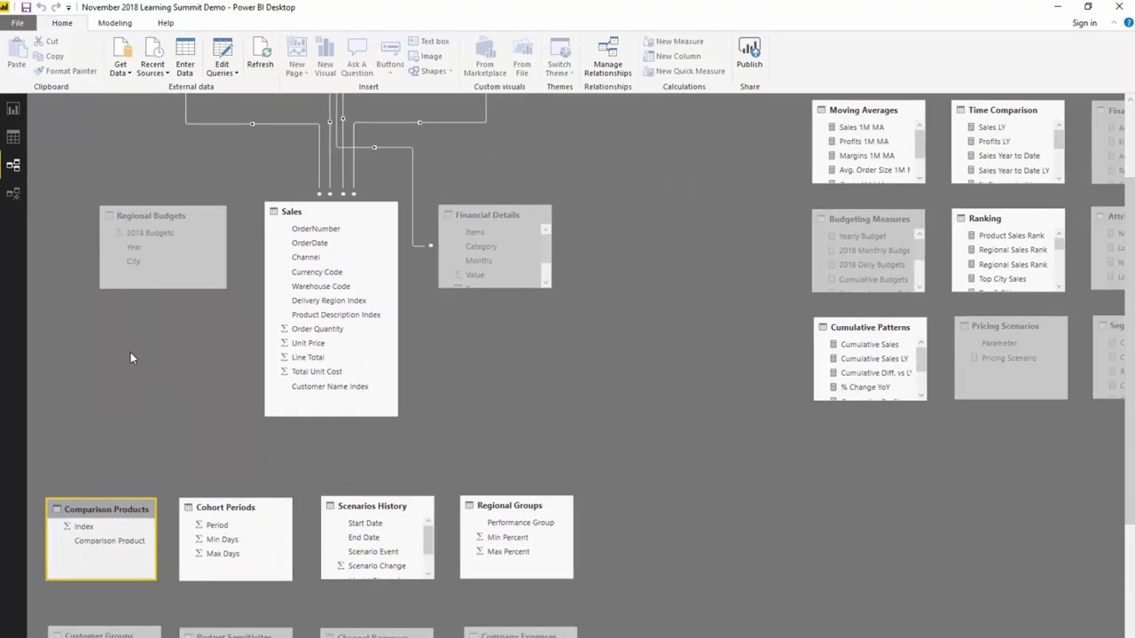
scroll(130, 357, "up", 3)
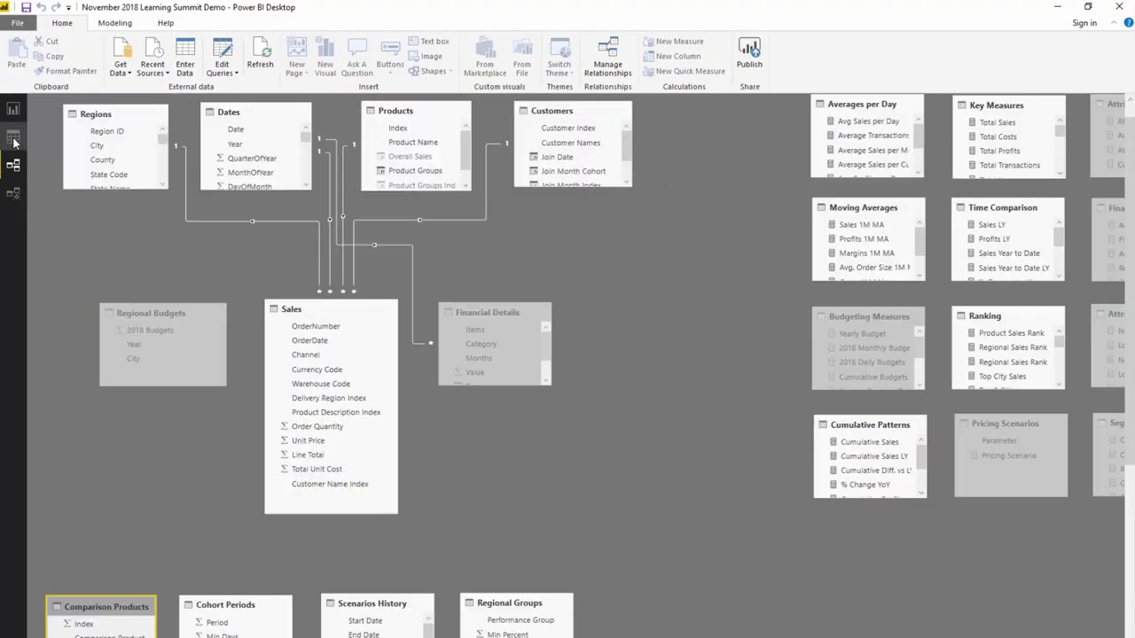
View the Comparison Products table's data and examine the arguments of its SUMMARIZE formula.
left_click(13, 139)
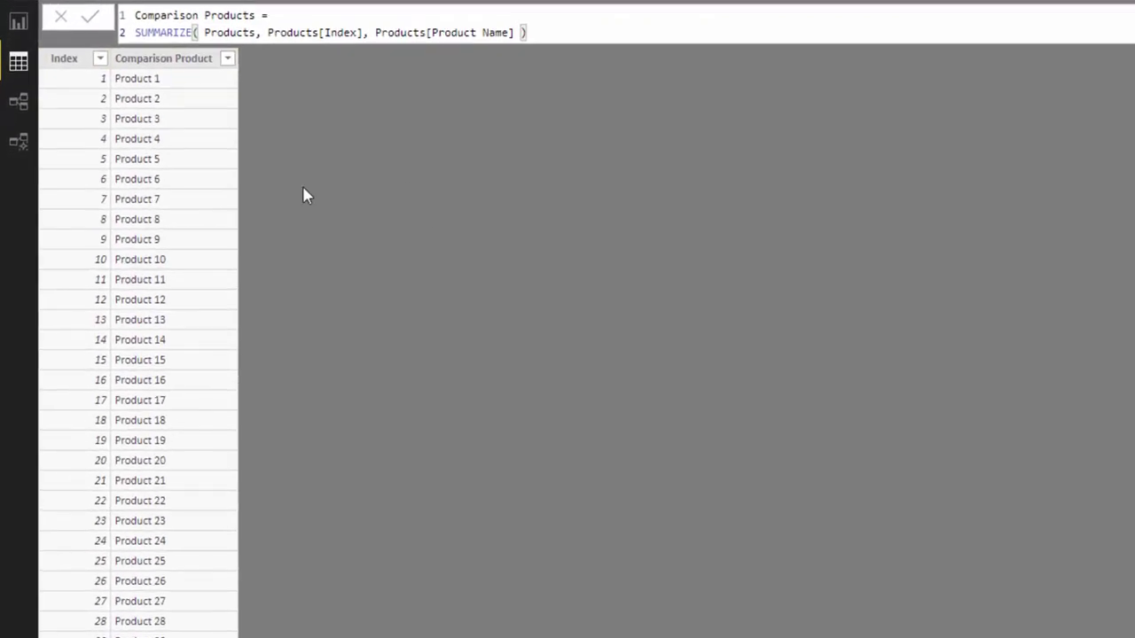
left_click_drag(206, 32, 537, 33)
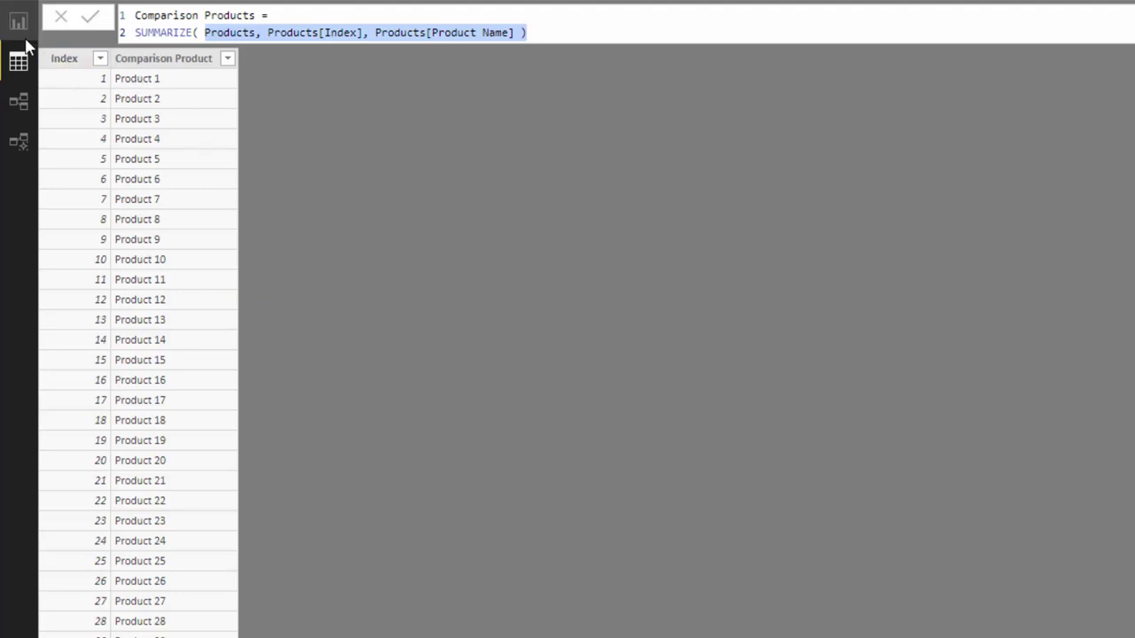
Return to the report, review the ComparisonPurchase definition in the Purchased Both Products formula, and list the Comparison Products fields.
left_click(19, 23)
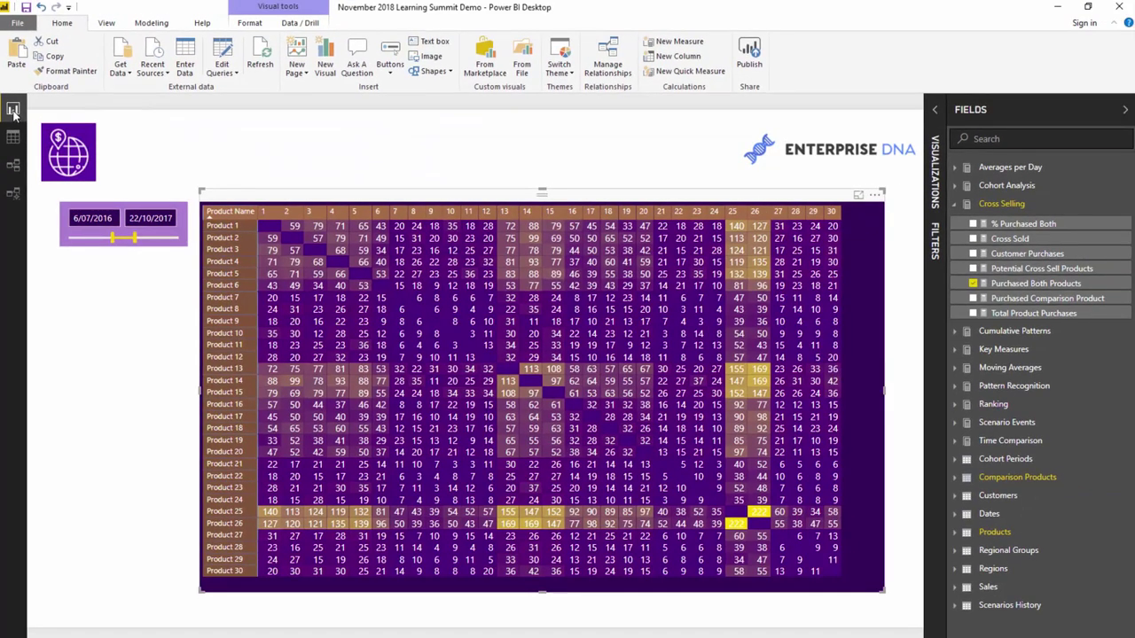
left_click(1033, 284)
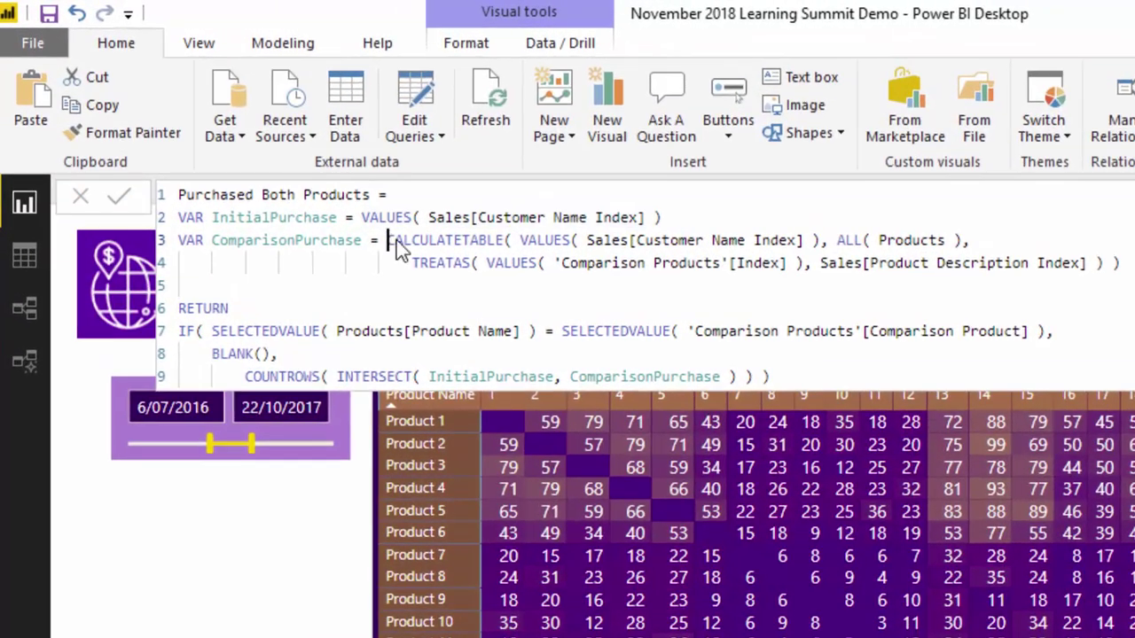
left_click_drag(261, 163, 757, 177)
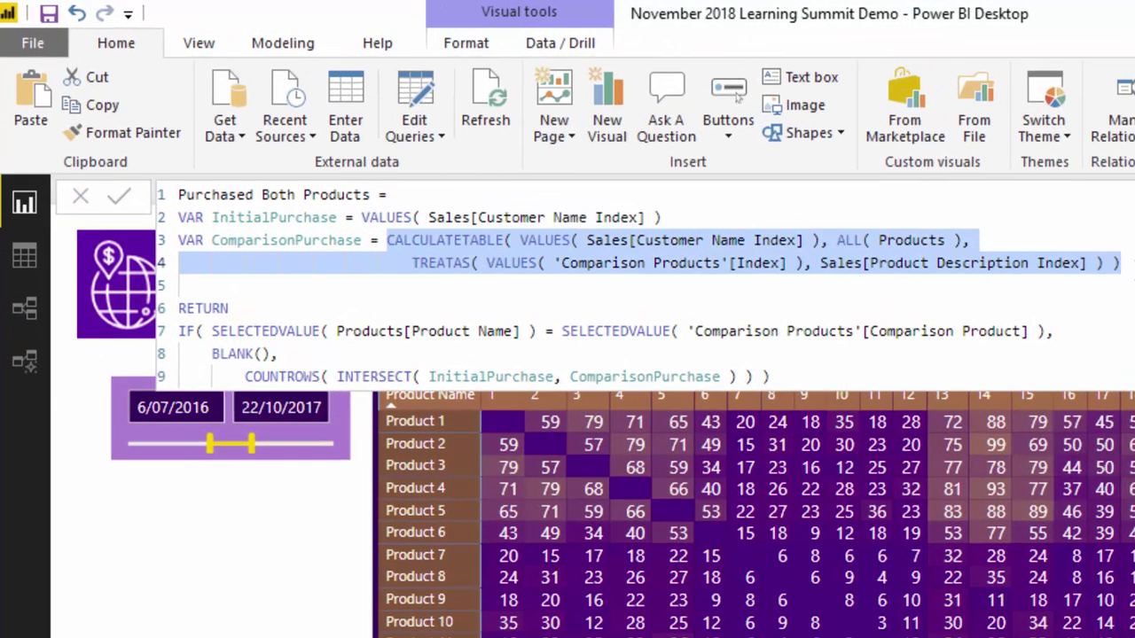
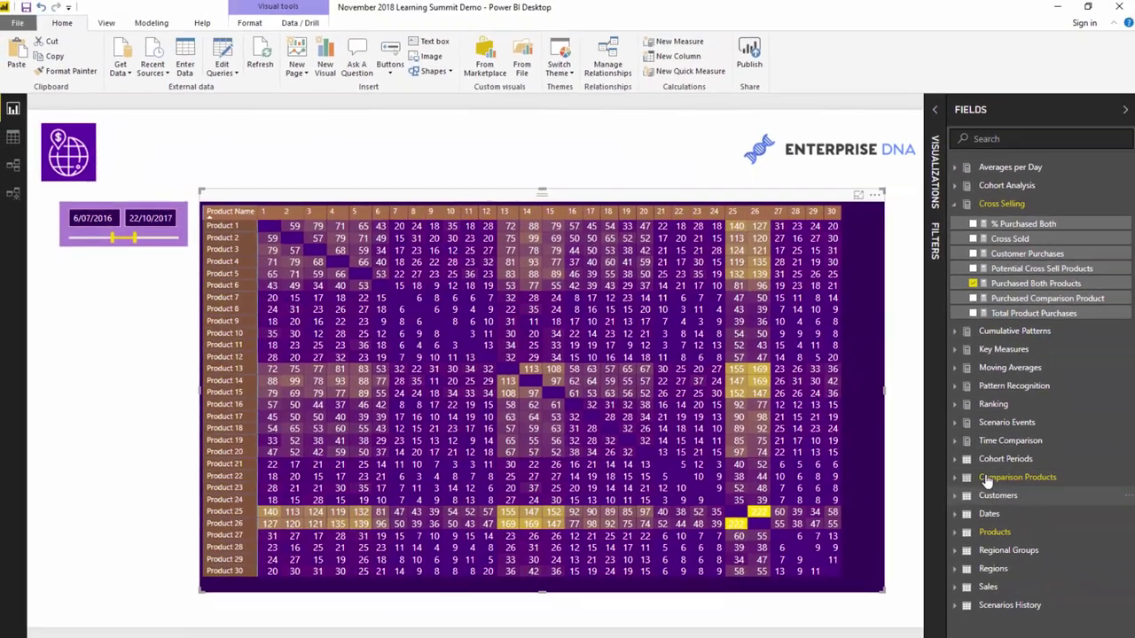
left_click(1087, 472)
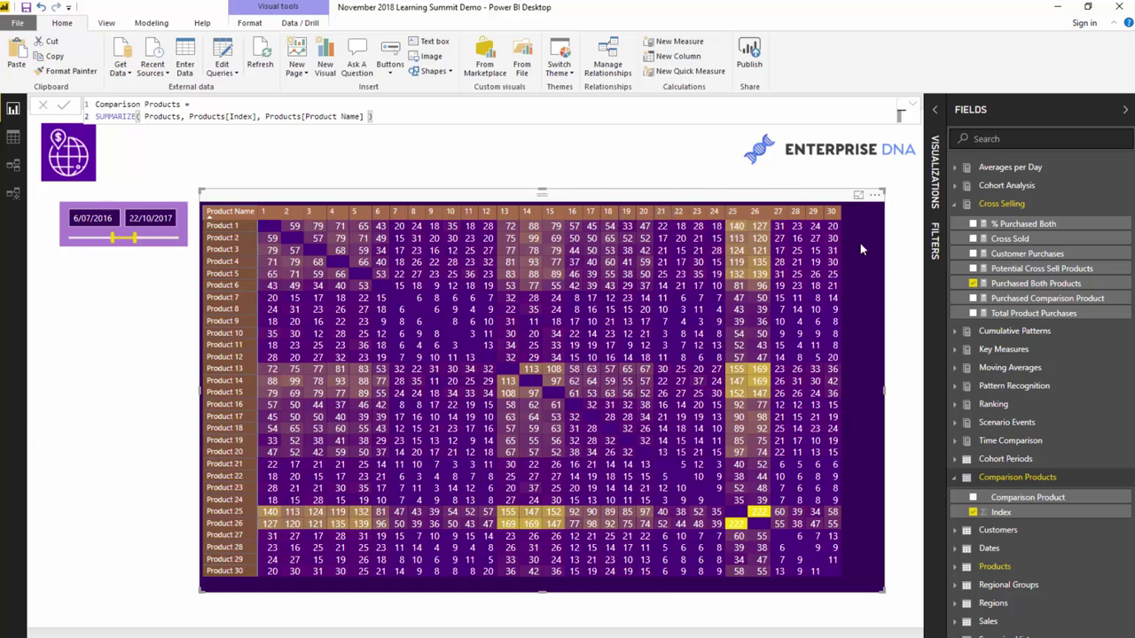
Reopen the Purchased Both Products formula and examine ComparisonPurchase's customer VALUES expression and its use inside INTERSECT.
left_click(1011, 283)
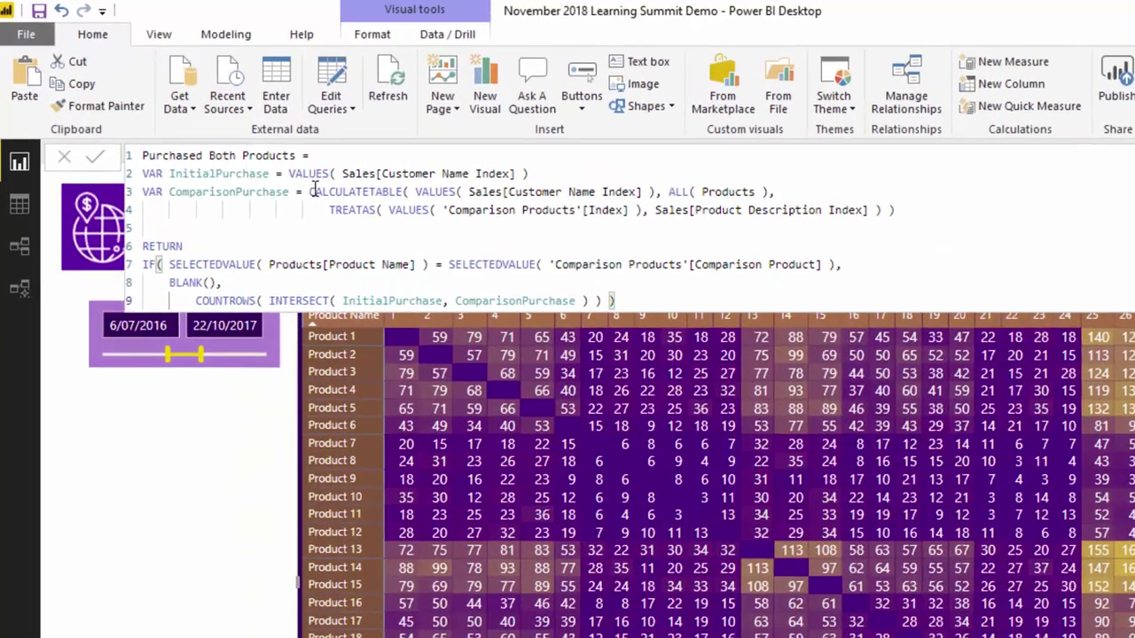
left_click_drag(209, 129, 419, 149)
left_click_drag(817, 239, 522, 240)
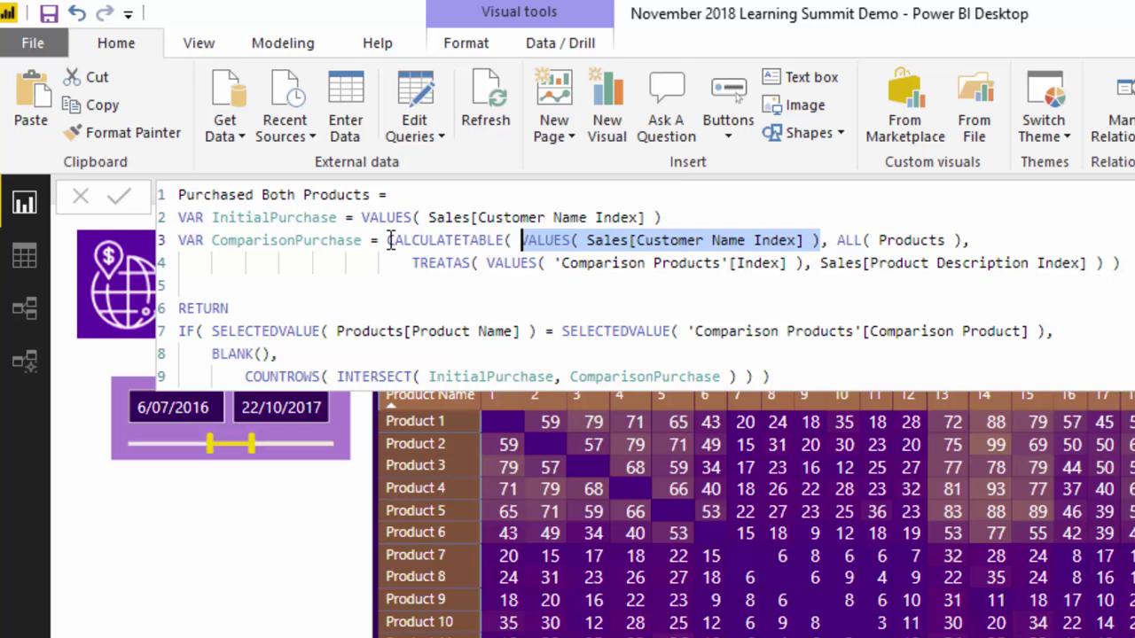
left_click(577, 376)
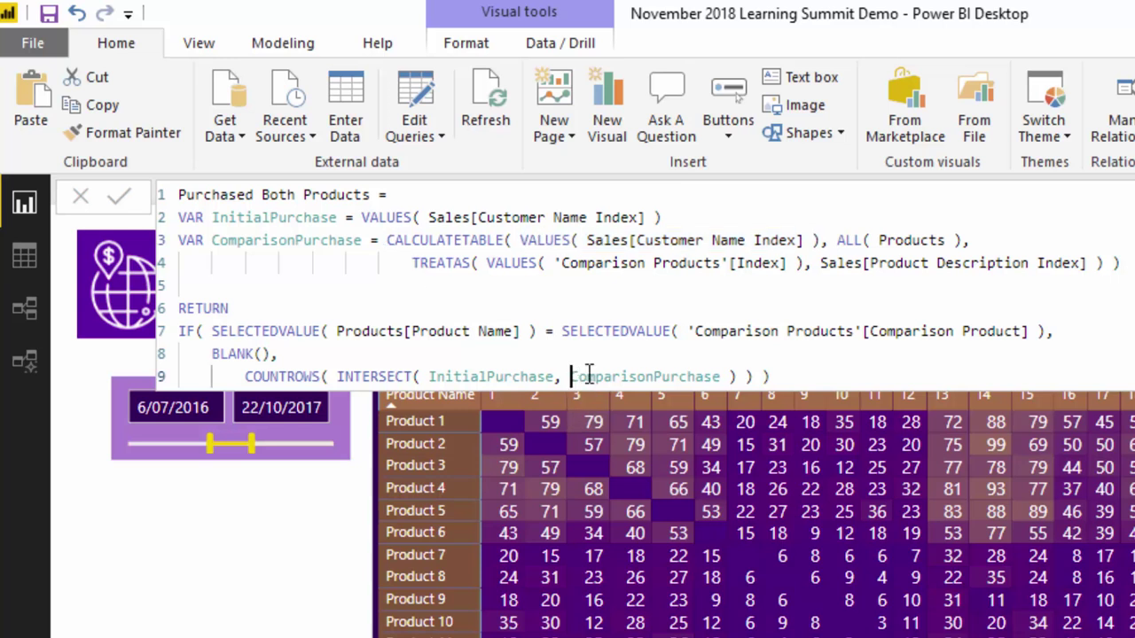
left_click(722, 377)
left_click_drag(522, 240, 822, 239)
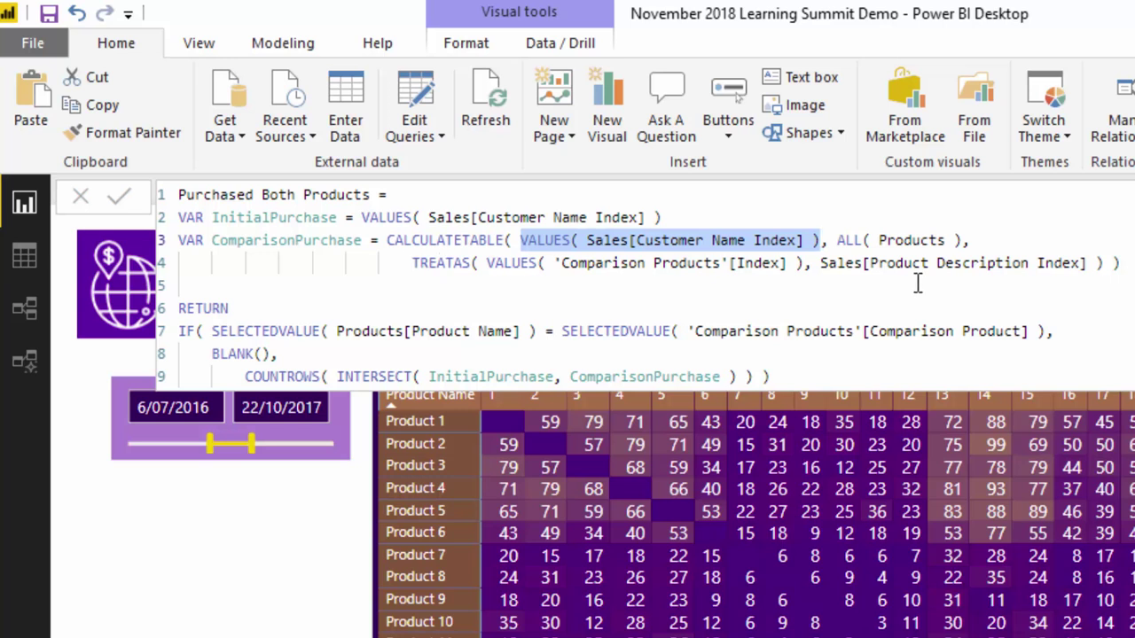
Examine the TREATAS expression linking the Comparison Products index to Sales[Product Description Index].
left_click_drag(412, 260, 479, 258)
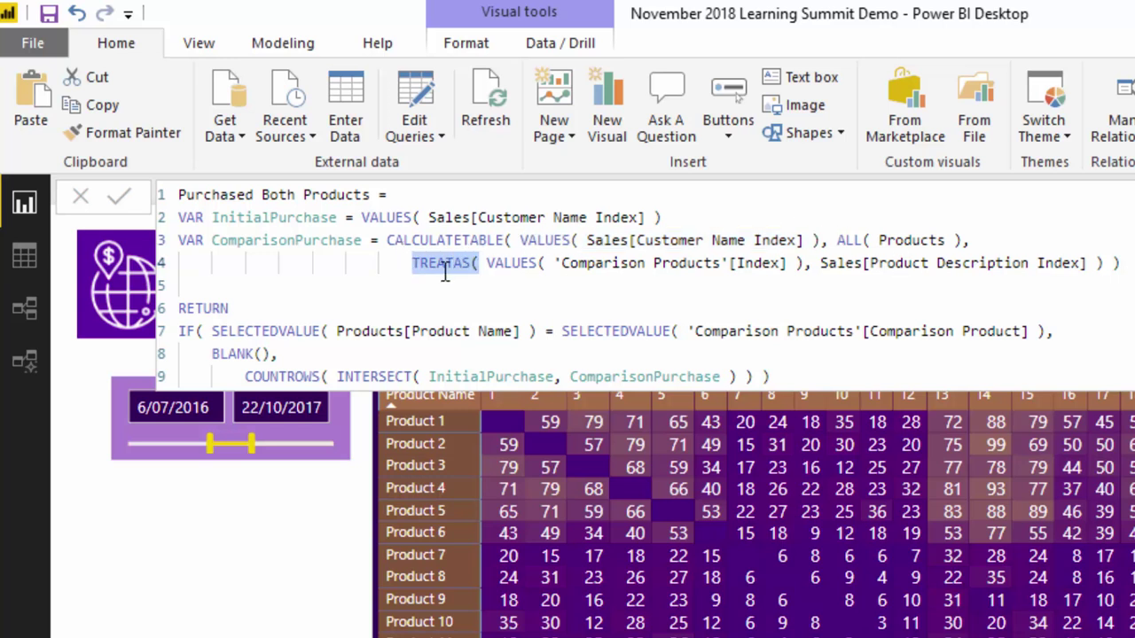
left_click_drag(486, 262, 1089, 264)
left_click(821, 263)
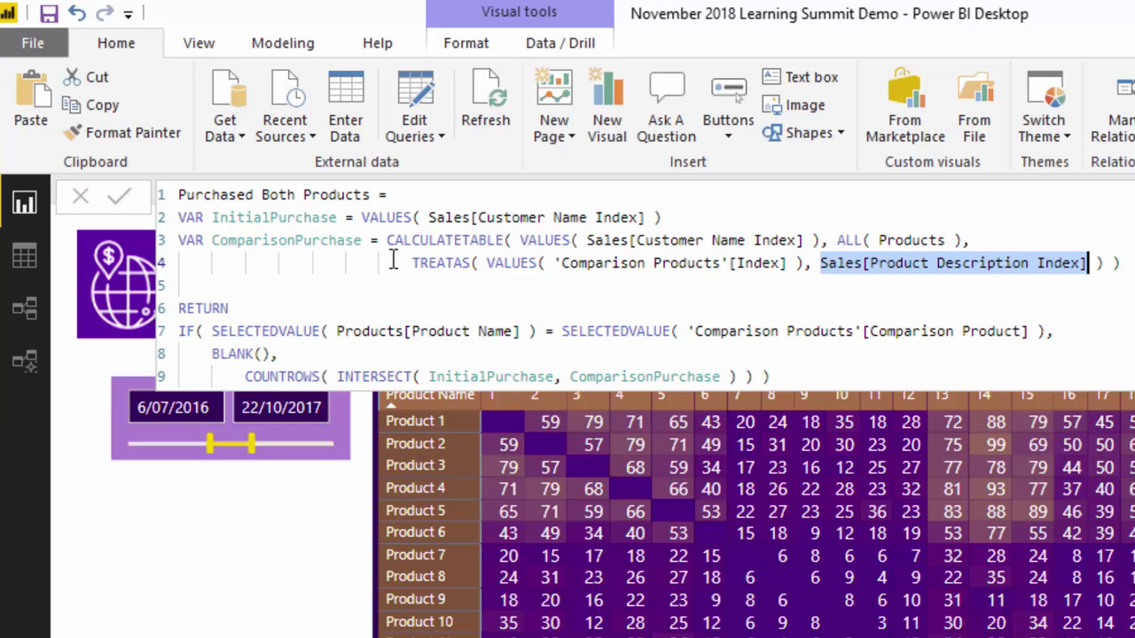
left_click_drag(406, 263, 1122, 271)
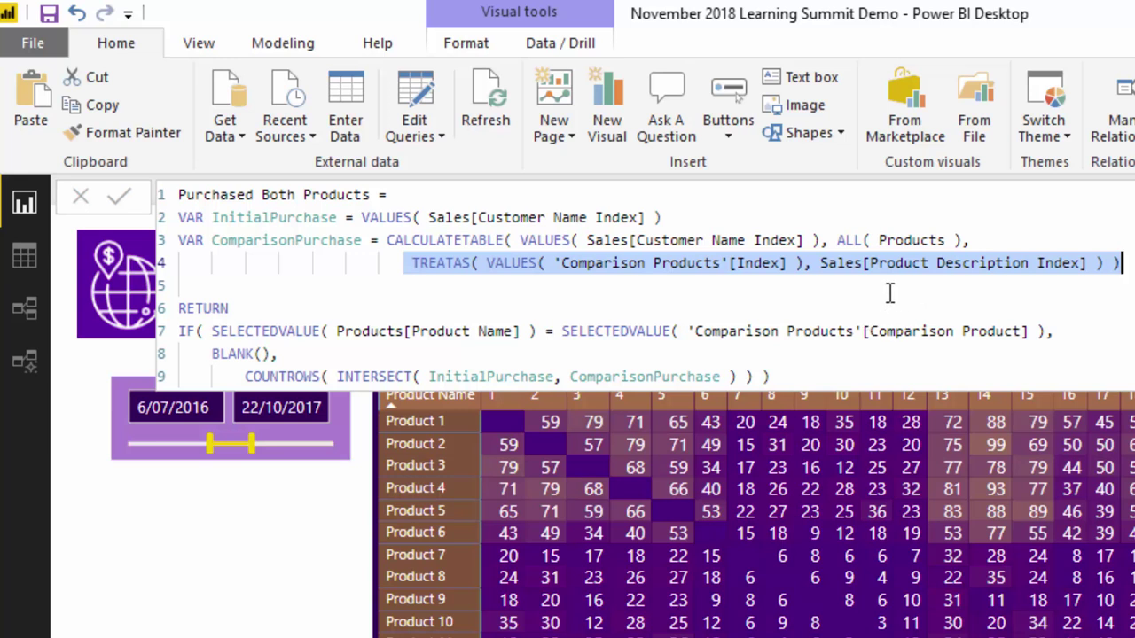
left_click(412, 263)
left_click_drag(412, 263, 1128, 263)
Examine the ALL( Products ) filter in ComparisonPurchase together with the TREATAS filter that follows it.
left_click(839, 239)
left_click_drag(839, 239, 980, 236)
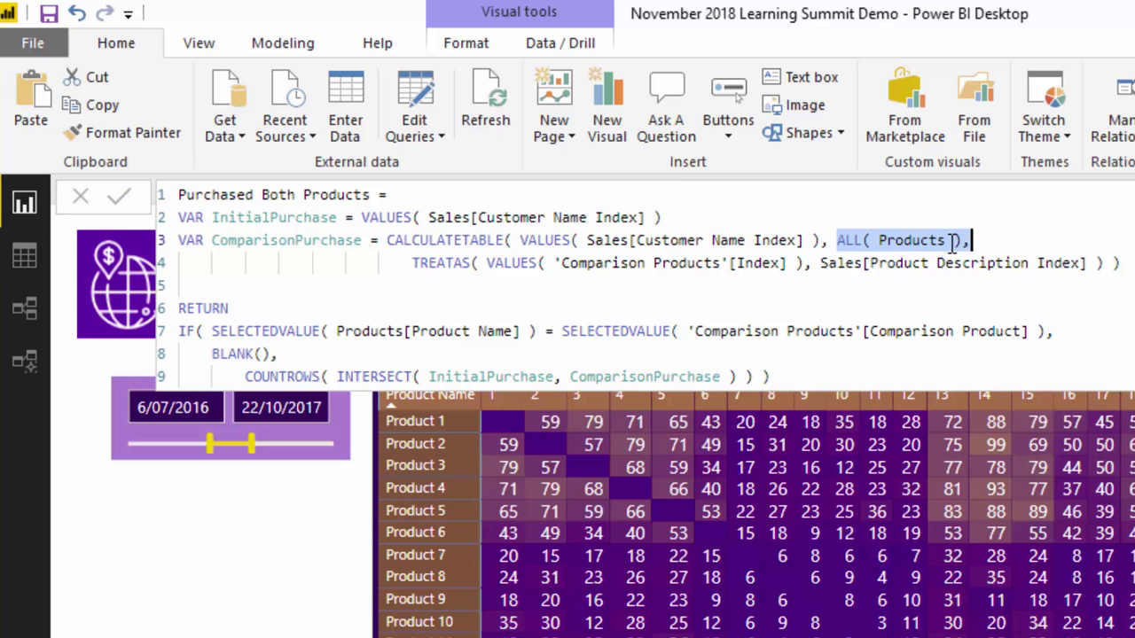
left_click(837, 241)
left_click_drag(837, 240, 974, 236)
left_click(884, 240)
left_click_drag(412, 263, 1131, 267)
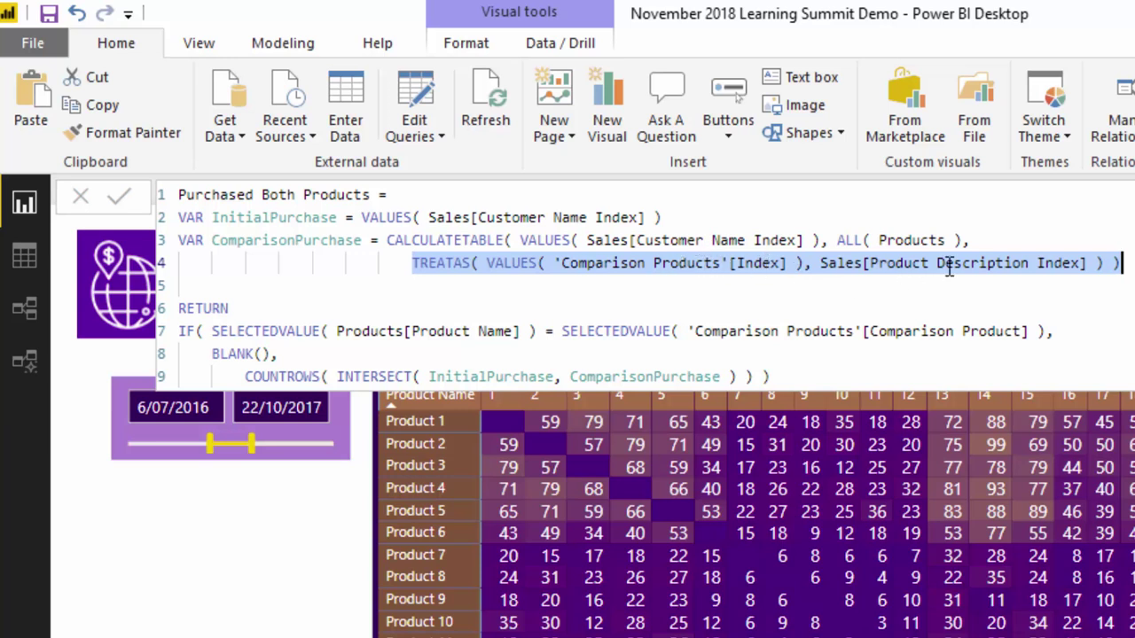
left_click(839, 263)
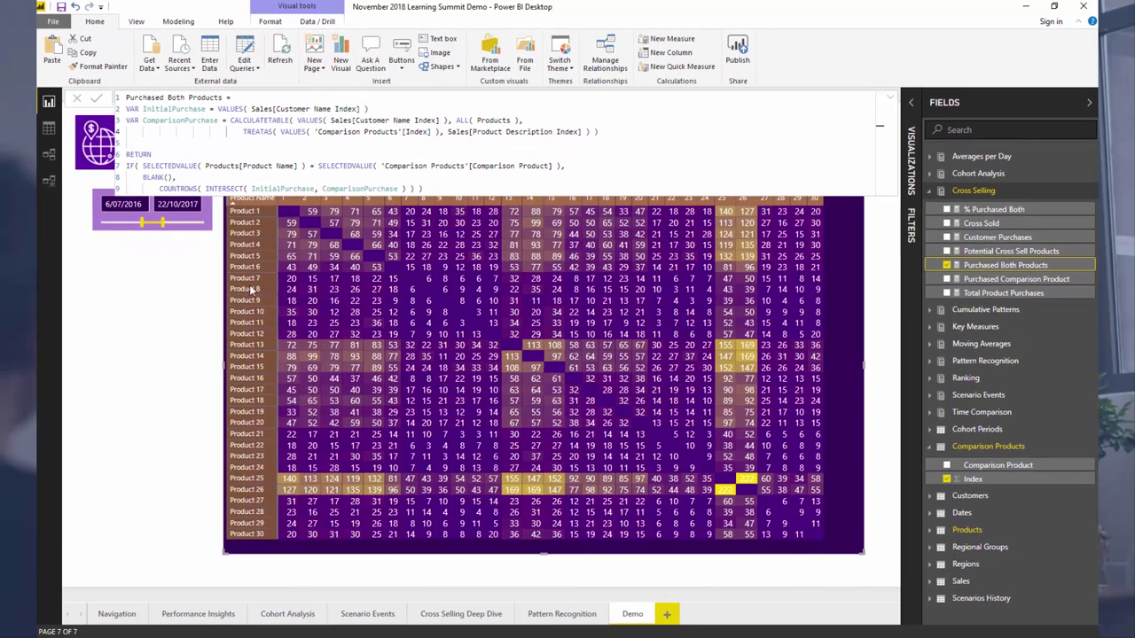
Review the InitialPurchase argument of INTERSECT in the measure's result, and close the formula to show the full product matrix.
left_click_drag(253, 188, 314, 188)
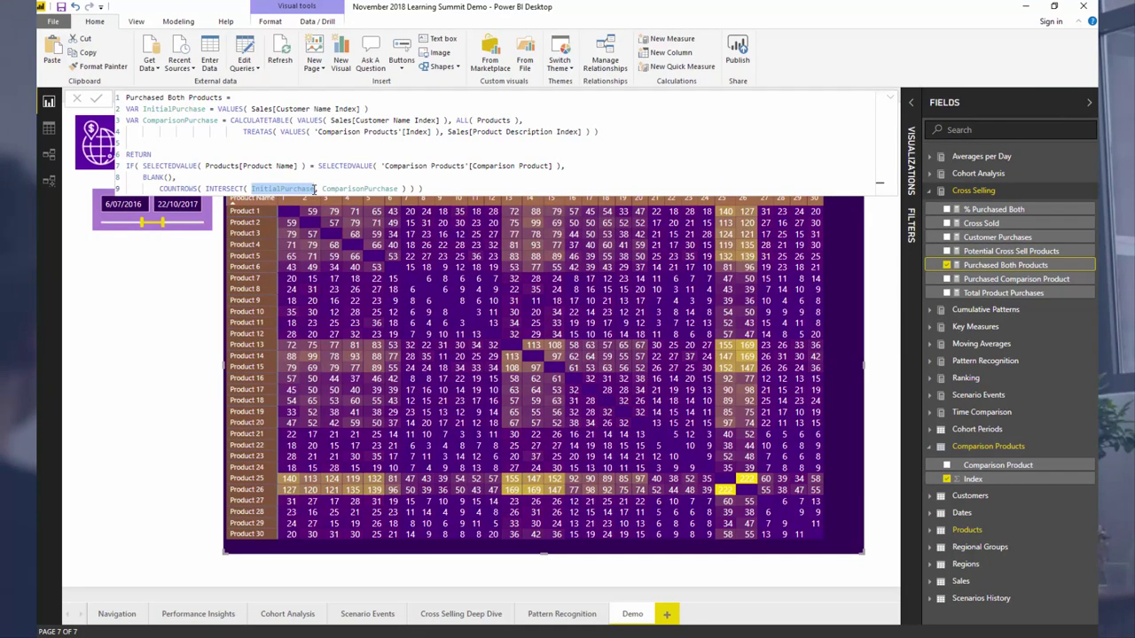
left_click(211, 255)
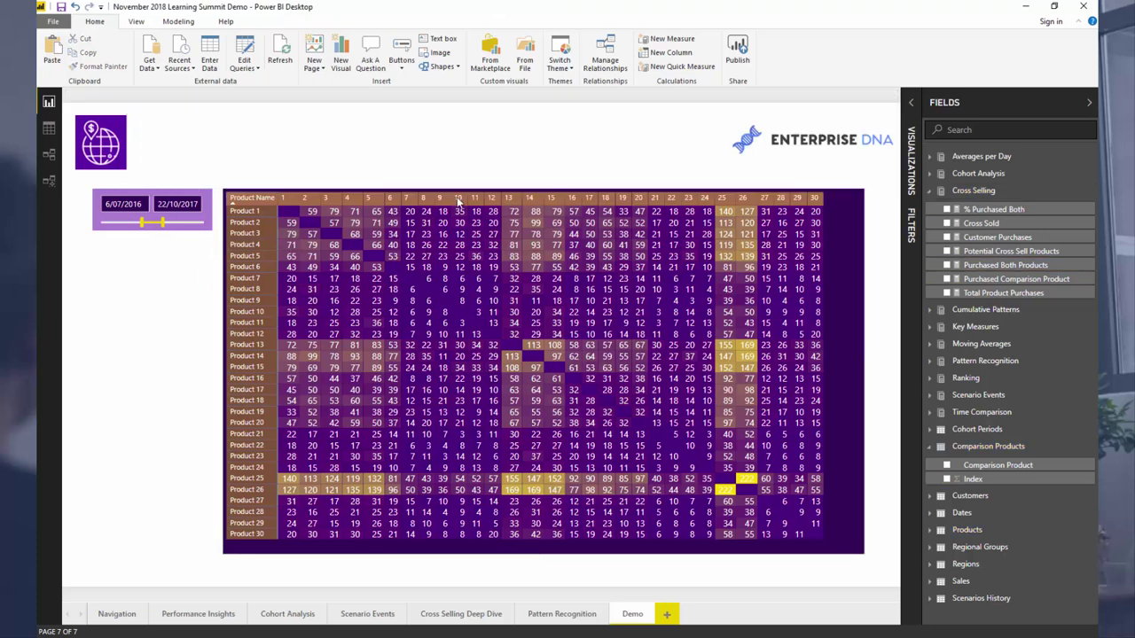
Filter the product matrix to the date range 29/11/2015 to 16/04/2018 with the date slicer.
mouse_move(162, 223)
left_mouse_down()
mouse_move(173, 223)
mouse_move(159, 224)
left_mouse_up()
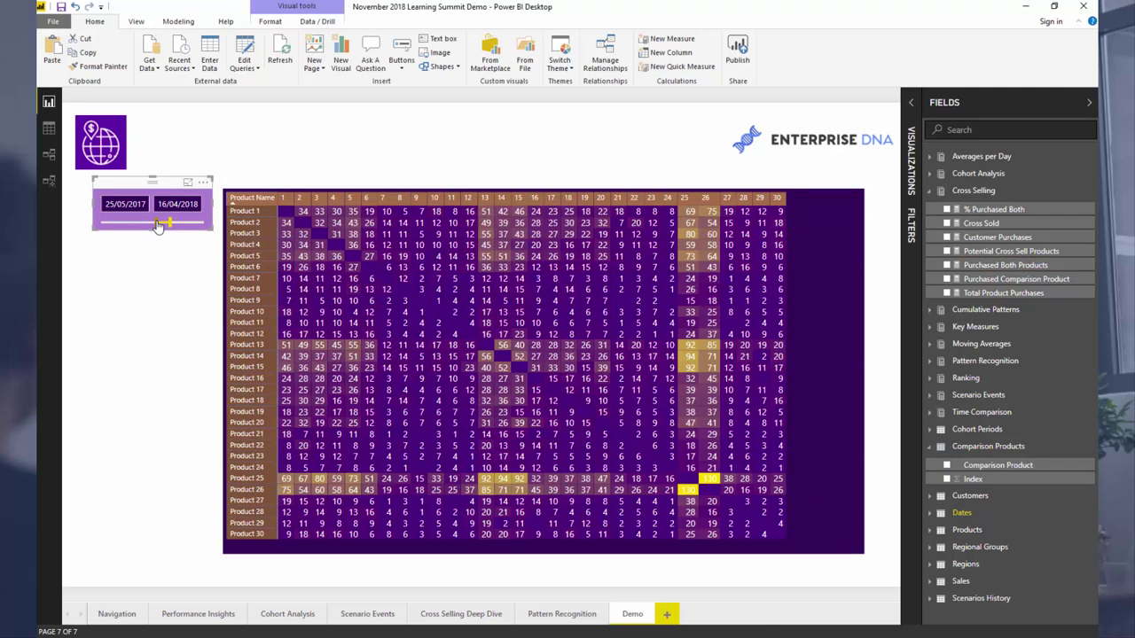
left_click_drag(158, 225, 134, 233)
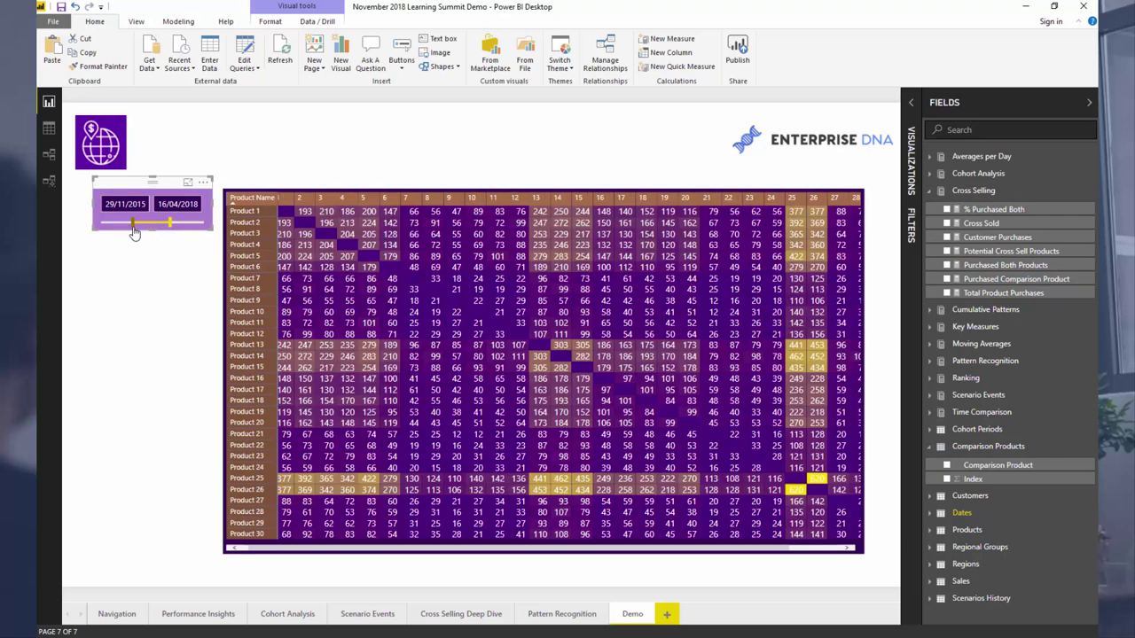